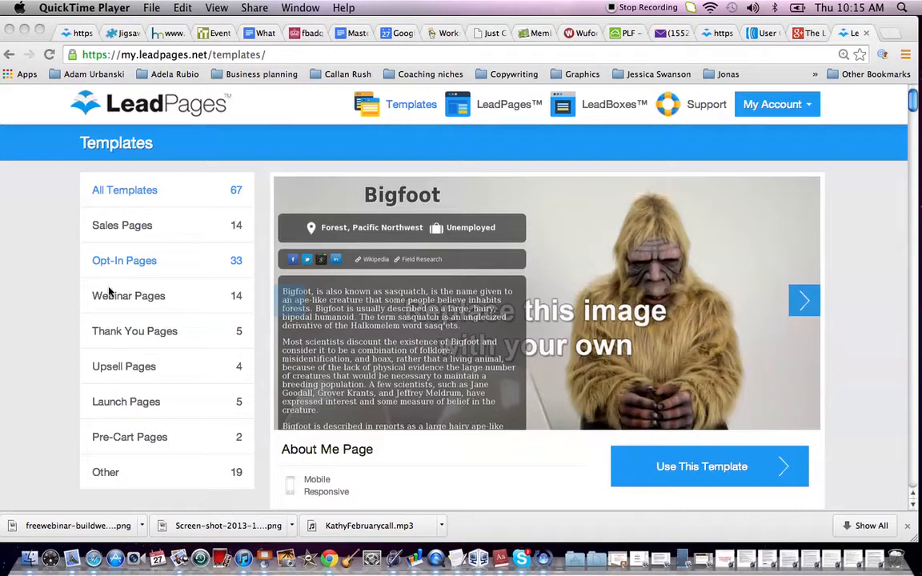
View the published magneticmessagelive webinar page from the list of existing pages, and return to that list with the publishing dialog closed
{"action": "left_click", "coordinate": [504, 110]}
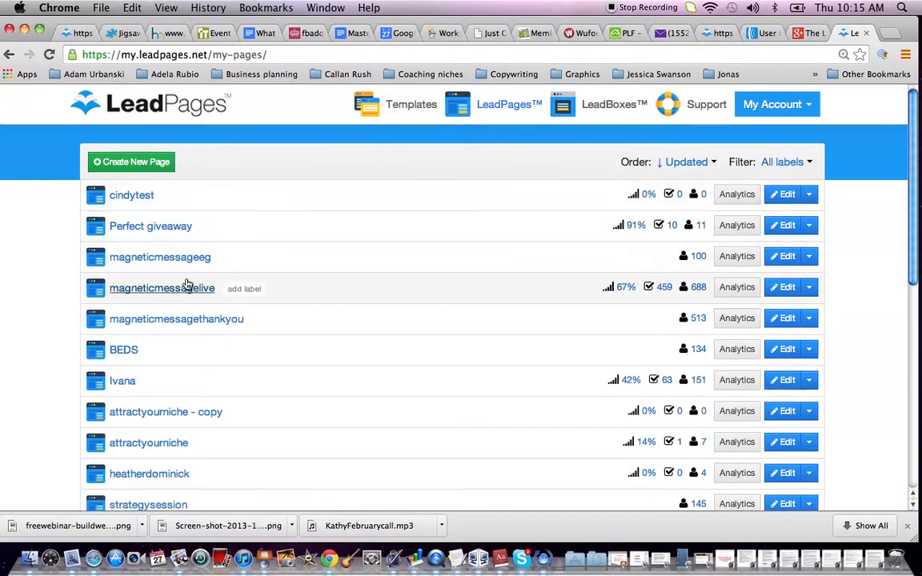
{"action": "left_click", "coordinate": [184, 289]}
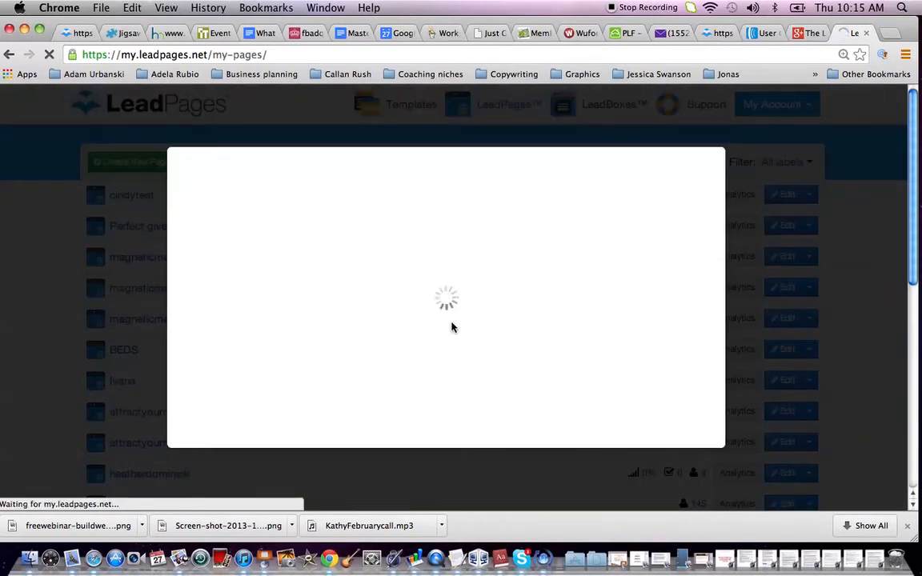
{"action": "left_click", "coordinate": [584, 358]}
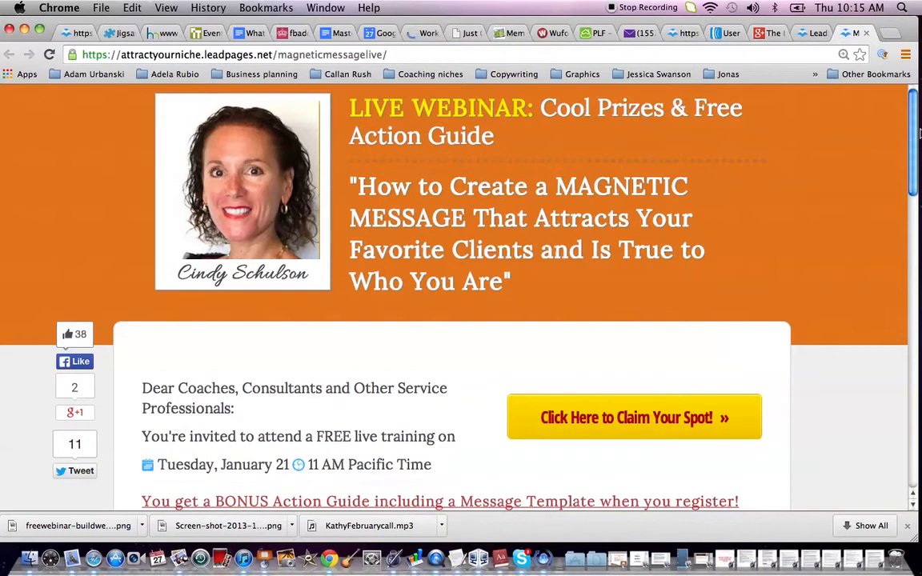
{"action": "left_click_drag", "start_coordinate": [918, 136], "coordinate": [920, 101]}
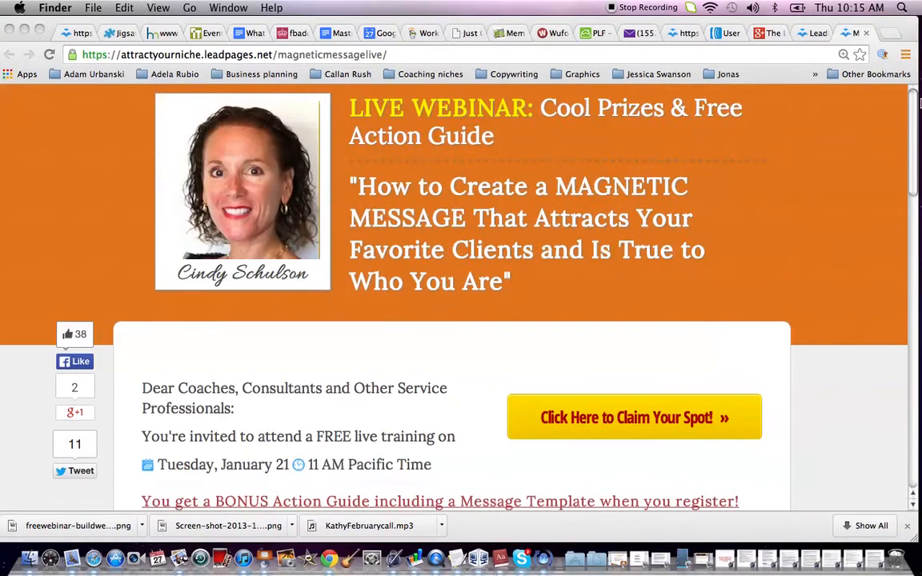
{"action": "left_click", "coordinate": [809, 35]}
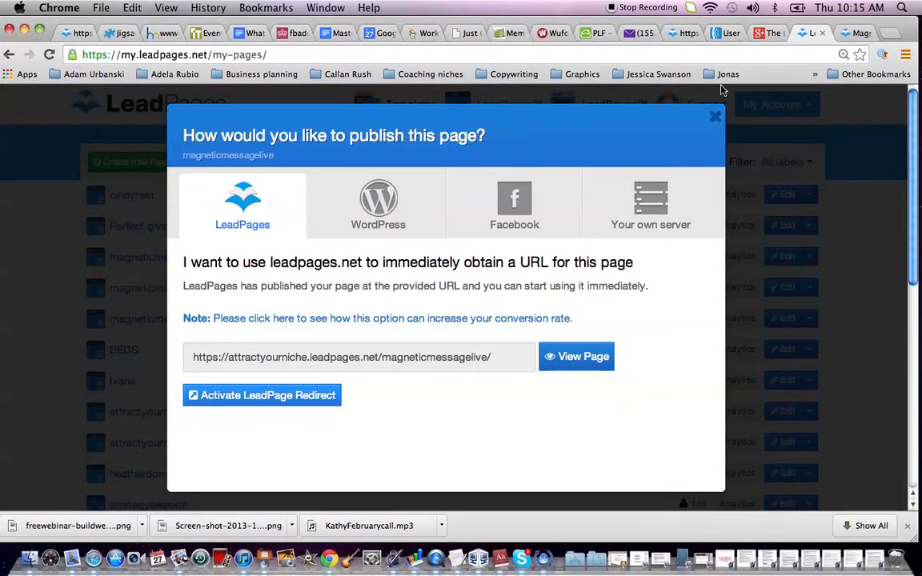
{"action": "left_click", "coordinate": [712, 116]}
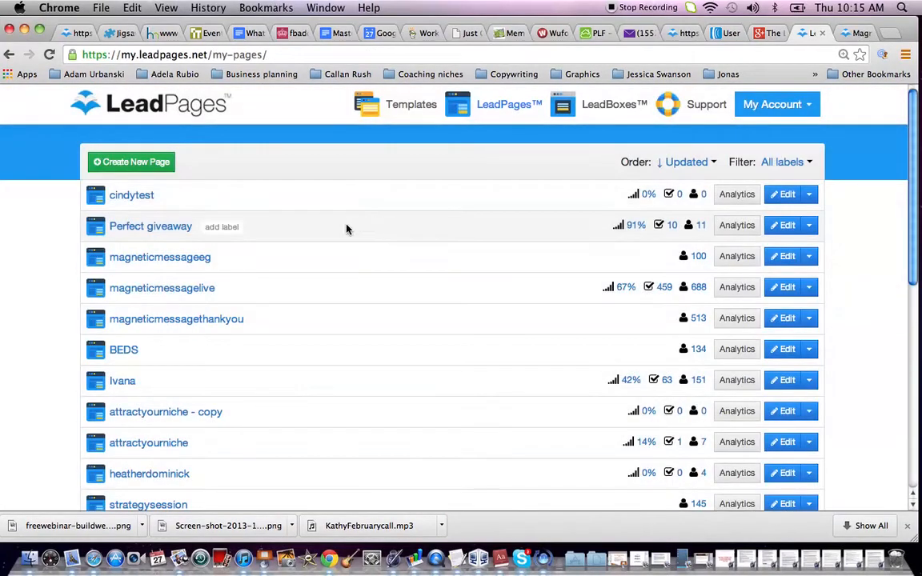
List the Webinar Pages templates and sort them by conversion rate
{"action": "left_click", "coordinate": [397, 104]}
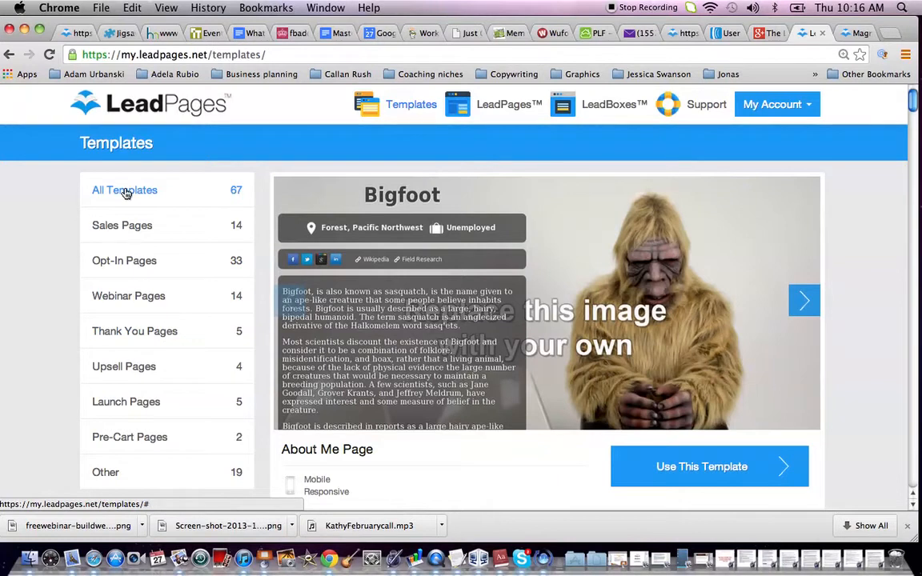
{"action": "left_click", "coordinate": [125, 297]}
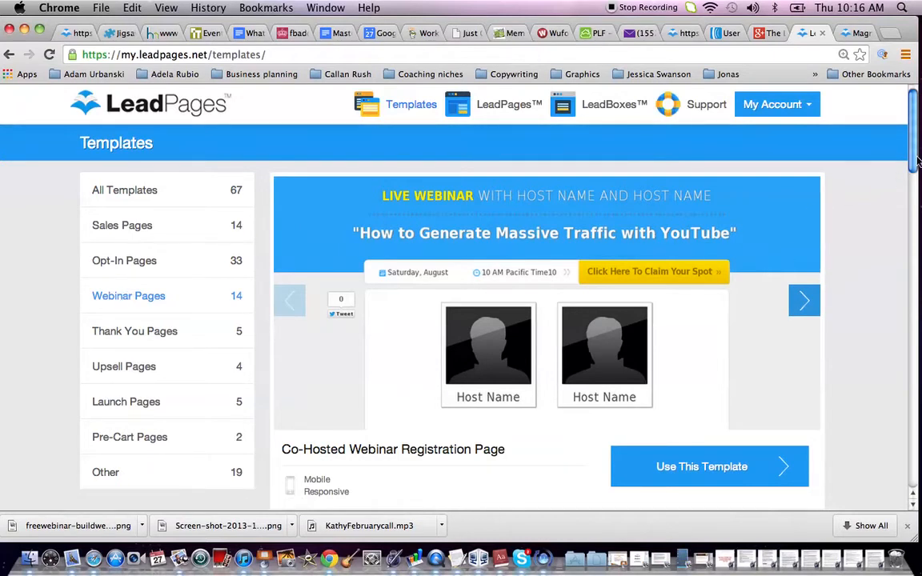
{"action": "left_click_drag", "start_coordinate": [914, 163], "coordinate": [918, 184]}
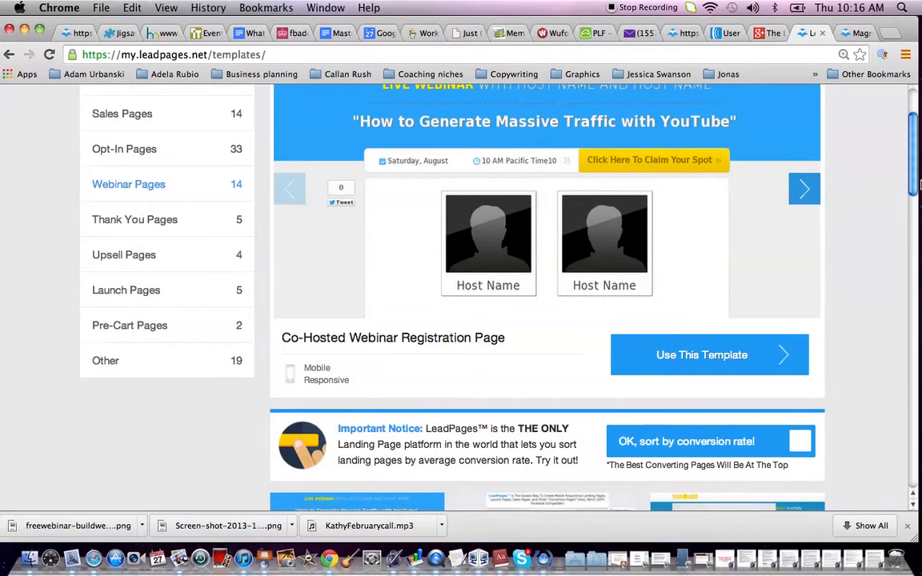
{"action": "left_click", "coordinate": [807, 444]}
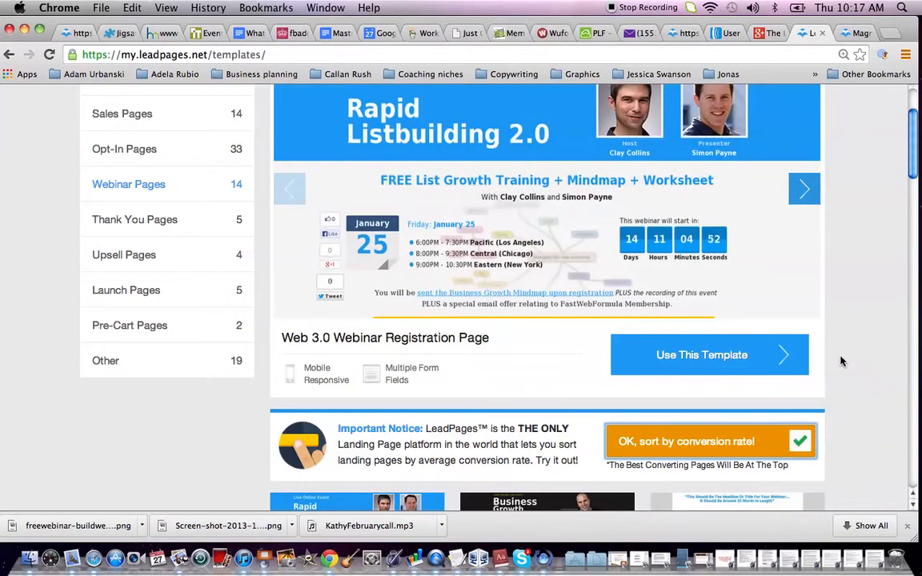
{"action": "scroll", "coordinate": [900, 188], "scroll_direction": "up", "scroll_amount": 2}
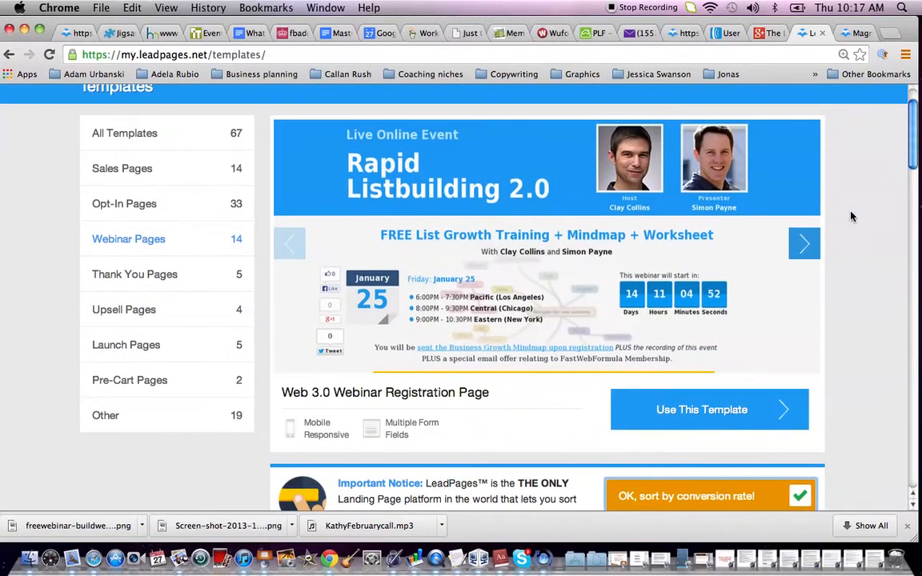
Browse to the Web 2.0 Webinar Registration Page template and start a page from it with the industry Coaches/Consultants
{"action": "left_click", "coordinate": [804, 244]}
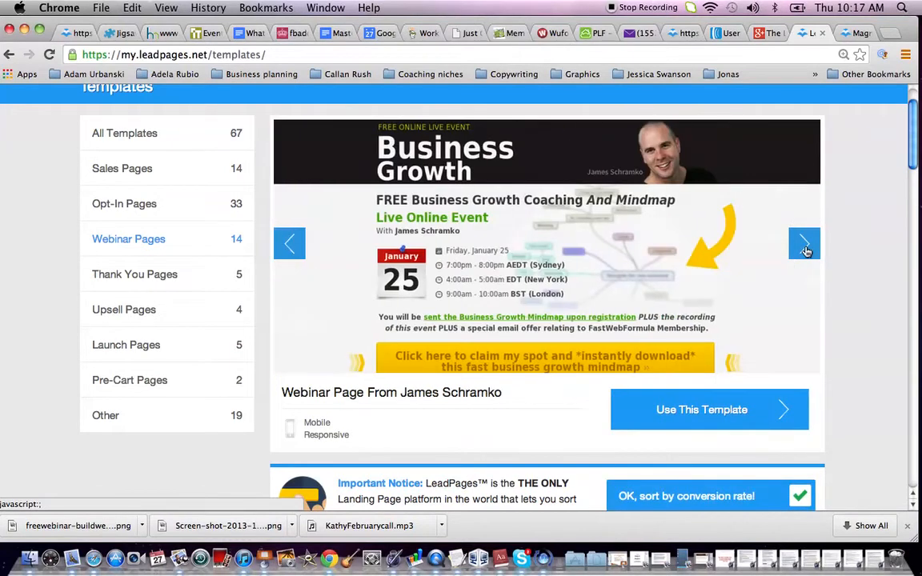
{"action": "left_click", "coordinate": [806, 251]}
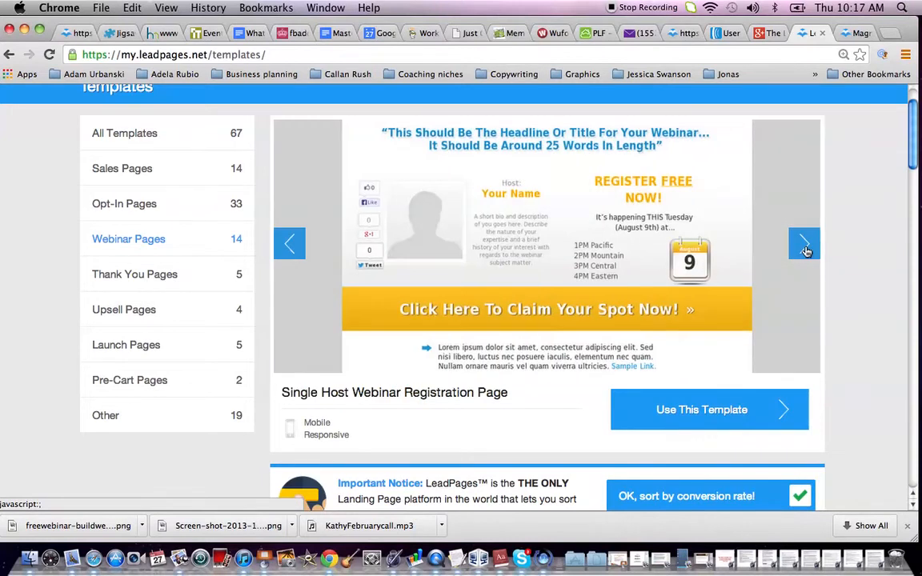
{"action": "left_click", "coordinate": [805, 248]}
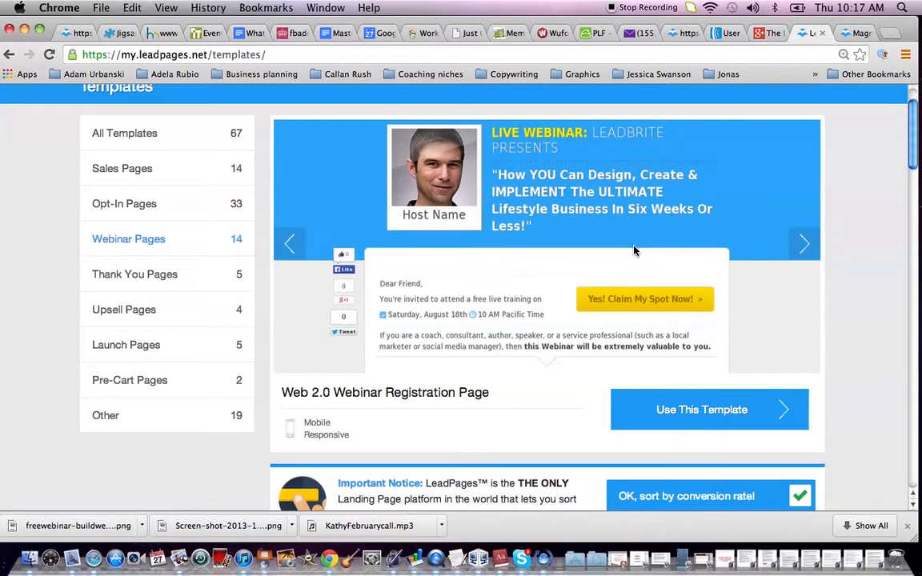
{"action": "left_click", "coordinate": [659, 409]}
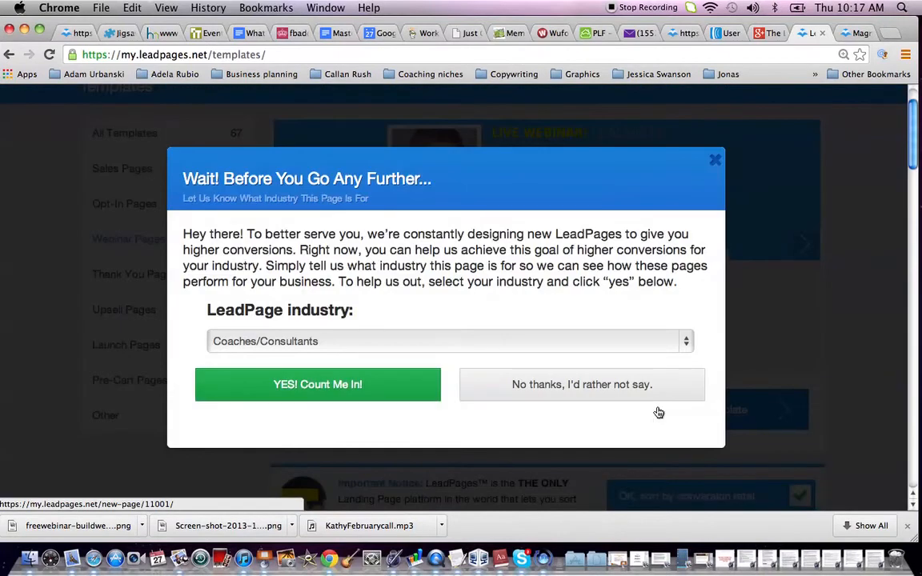
{"action": "left_click", "coordinate": [406, 397]}
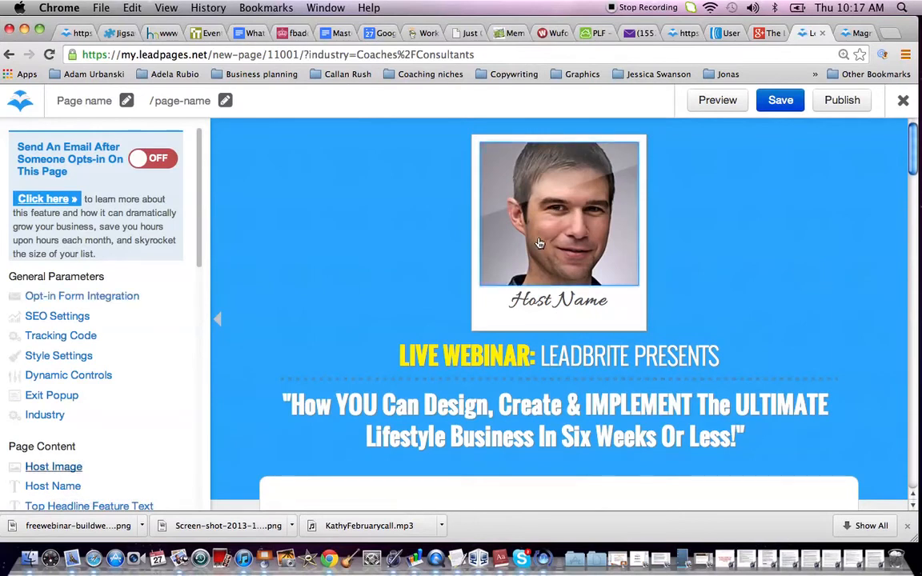
Replace the host image with the library portrait of the curly-haired woman beside the red envelopes picture
{"action": "left_click", "coordinate": [539, 243]}
{"action": "left_click_drag", "start_coordinate": [200, 161], "coordinate": [195, 264]}
{"action": "left_click", "coordinate": [155, 241]}
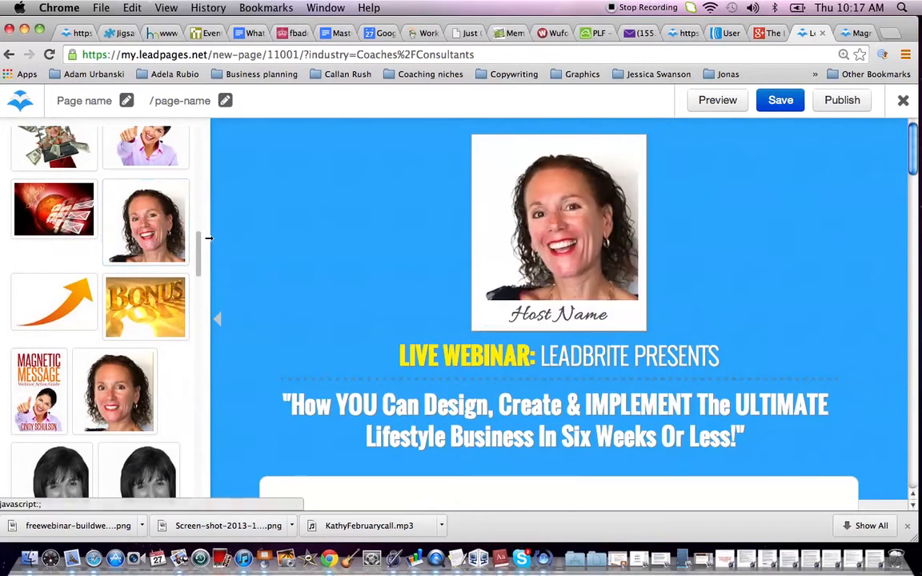
Replace the host name placeholder under the photo with the host's full name
{"action": "left_click", "coordinate": [512, 314]}
{"action": "left_click_drag", "start_coordinate": [68, 164], "coordinate": [2, 168]}
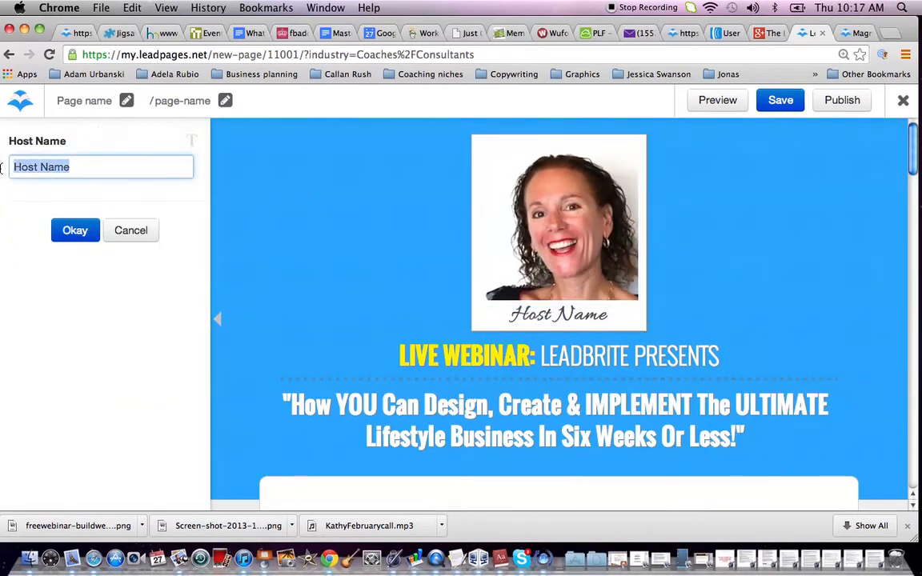
{"action": "type", "text": "Cindy Schulson"}
{"action": "left_click", "coordinate": [75, 228]}
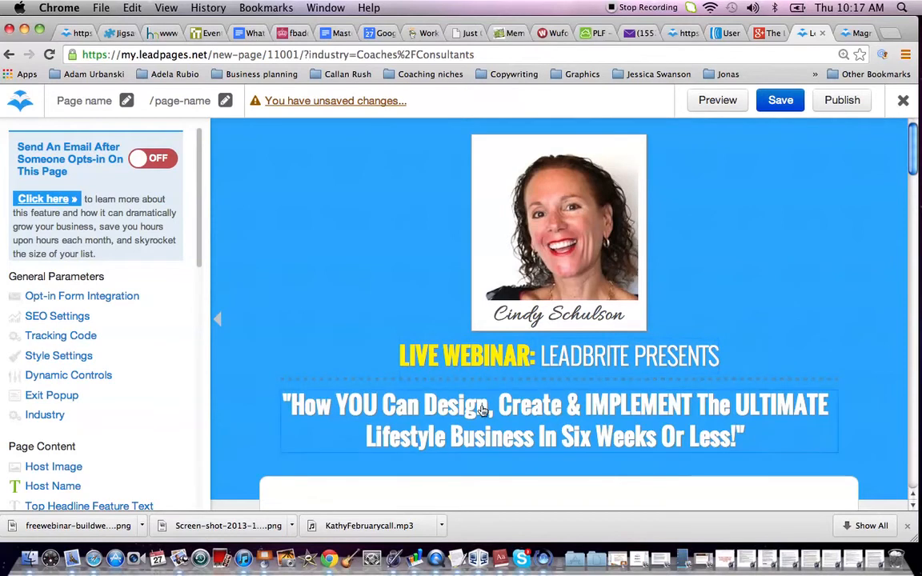
Change the top headline text after "LIVE WEBINAR:" to the host's full name followed by "Presents"
{"action": "left_click", "coordinate": [595, 359]}
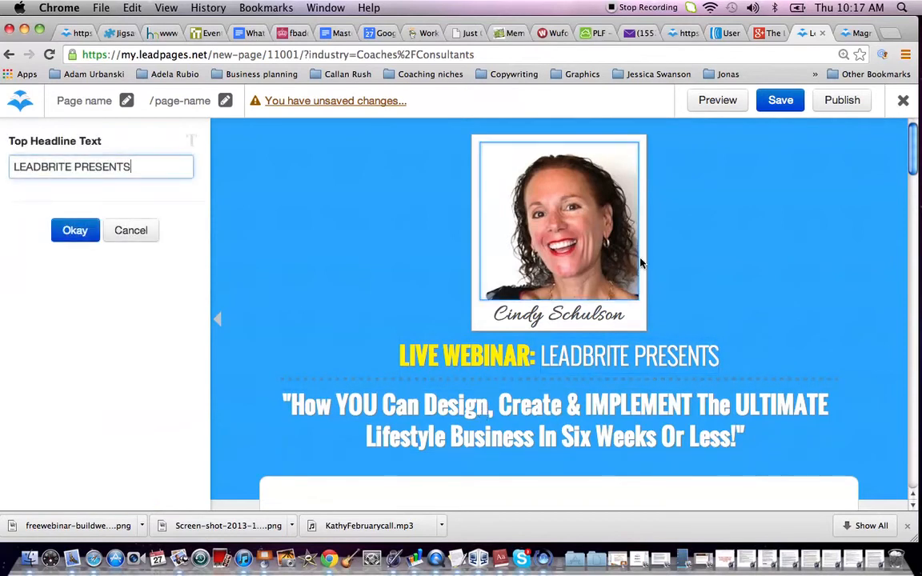
{"action": "left_click_drag", "start_coordinate": [149, 173], "coordinate": [7, 169]}
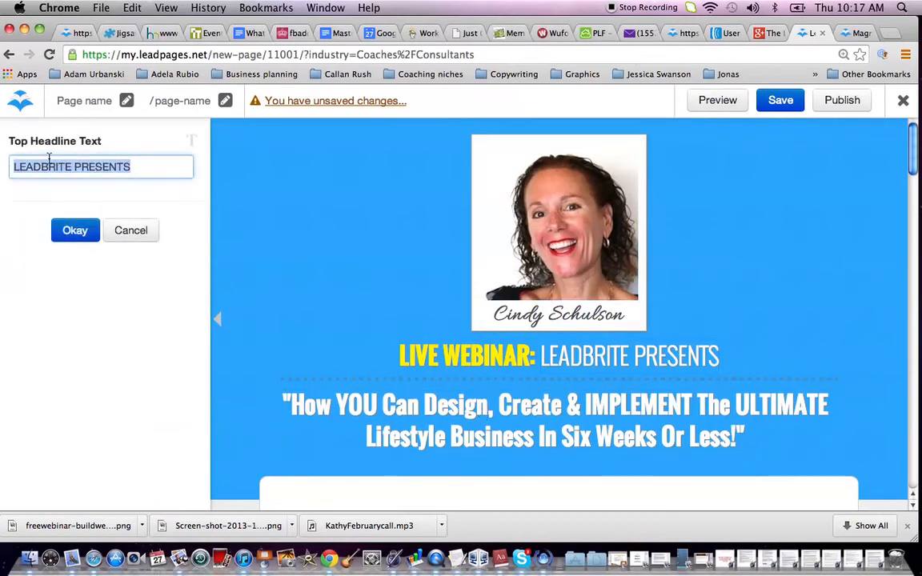
{"action": "type", "text": "Cindy Schuls"}
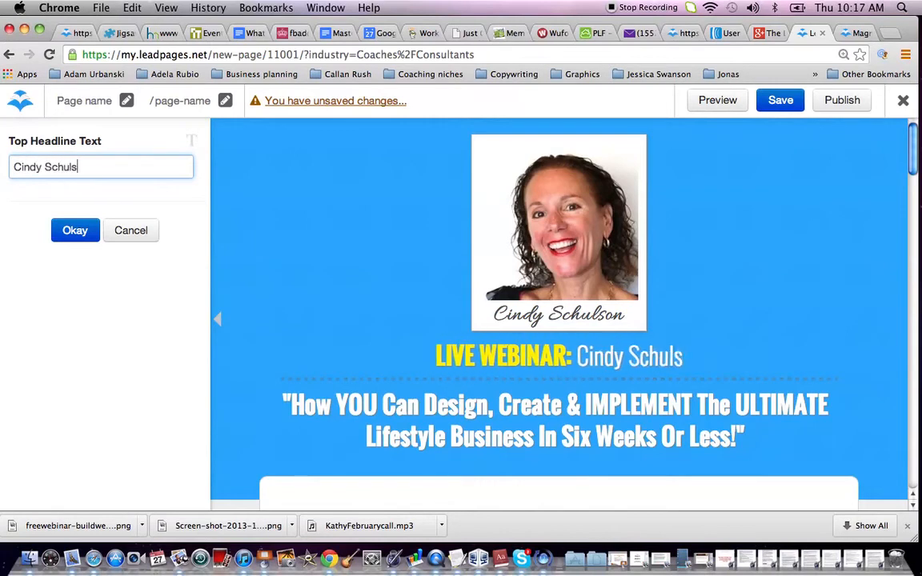
{"action": "type", "text": "on Presents"}
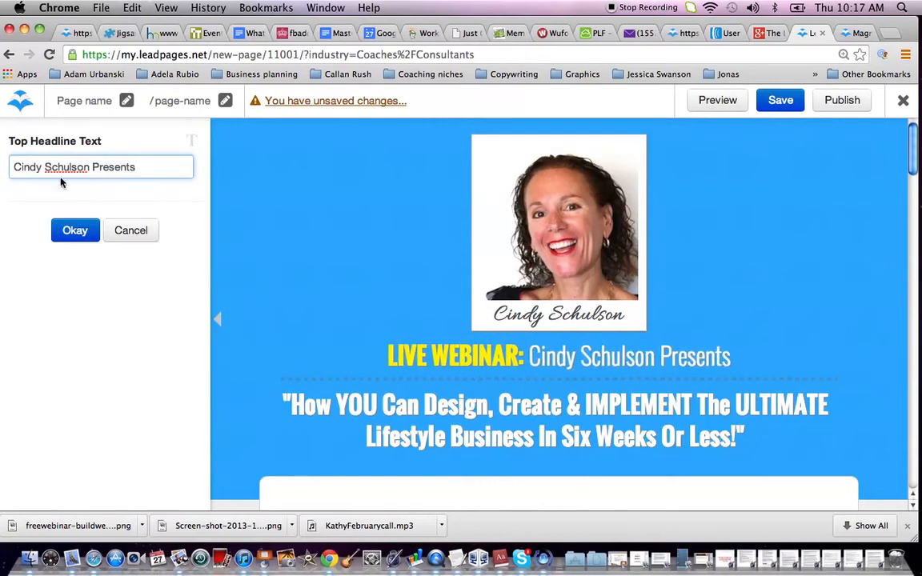
{"action": "left_click", "coordinate": [75, 231]}
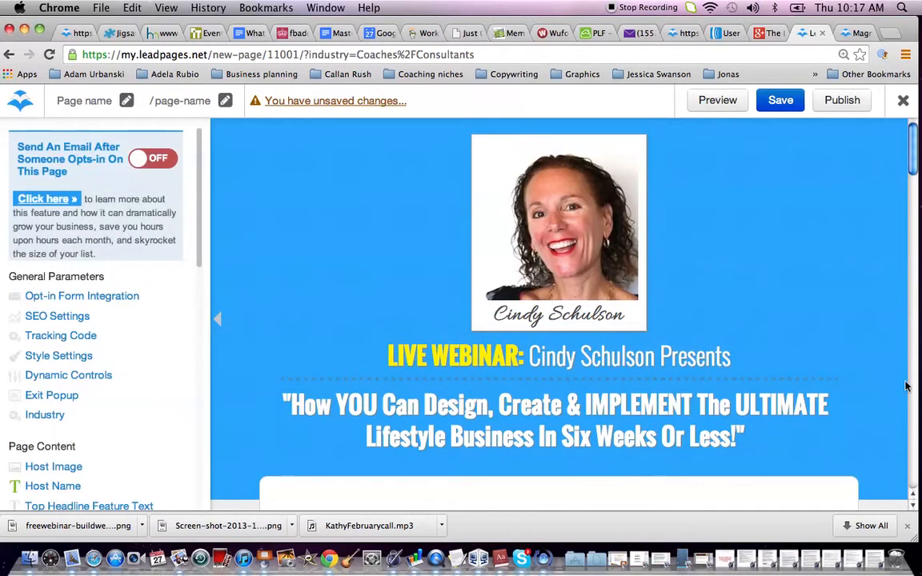
Set the top subheadline text to "How to Create a Magnetic Message", including the quotation marks
{"action": "left_click", "coordinate": [724, 417]}
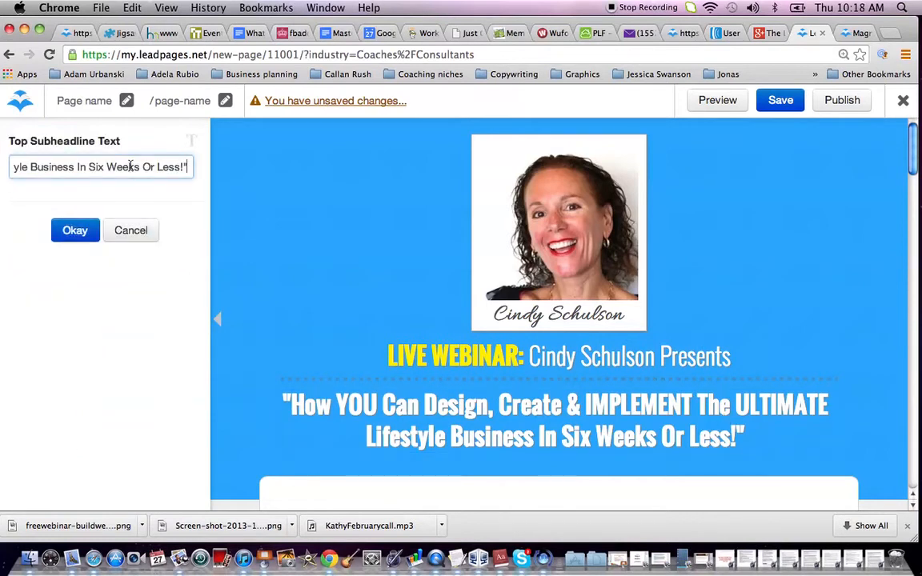
{"action": "left_click_drag", "start_coordinate": [175, 170], "coordinate": [2, 168]}
{"action": "type", "text": "\"Ho"}
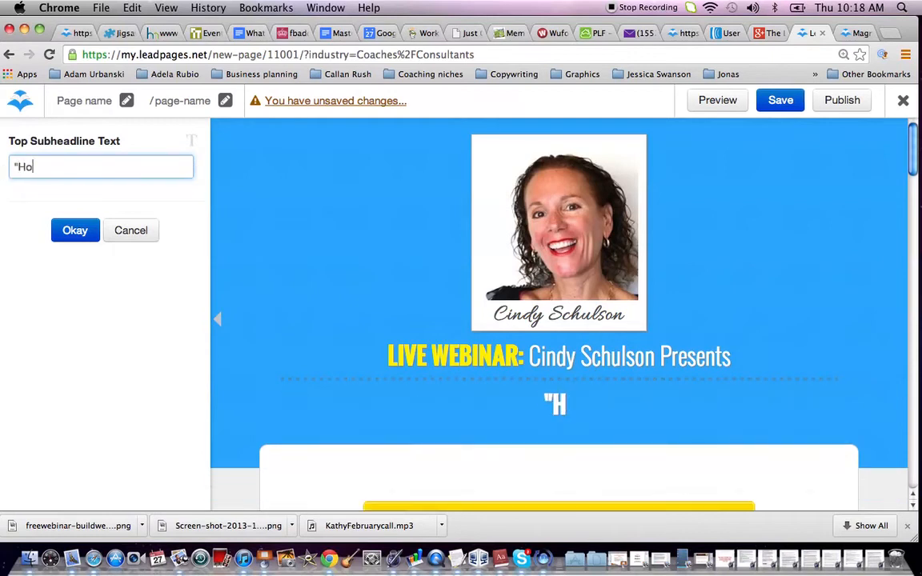
{"action": "type", "text": "w to Create a "}
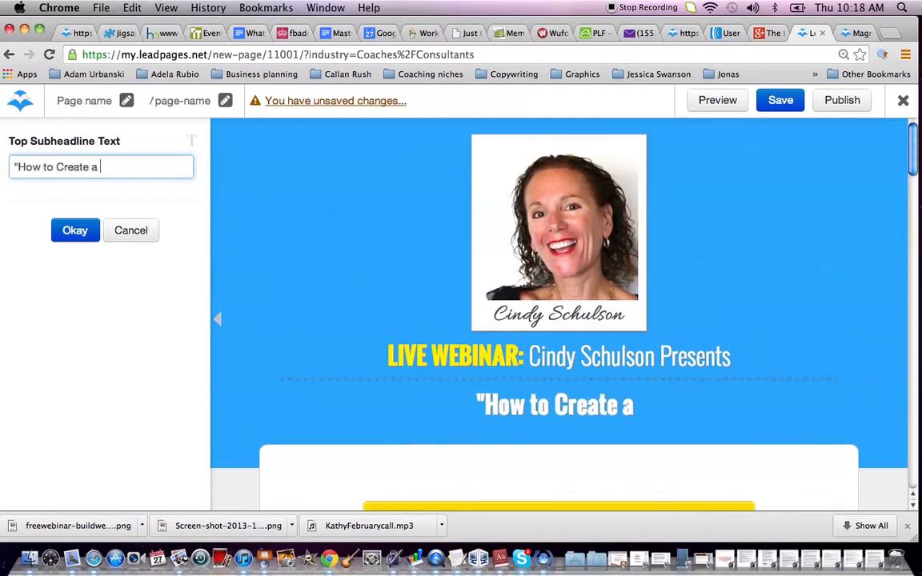
{"action": "type", "text": "Magnetic Me"}
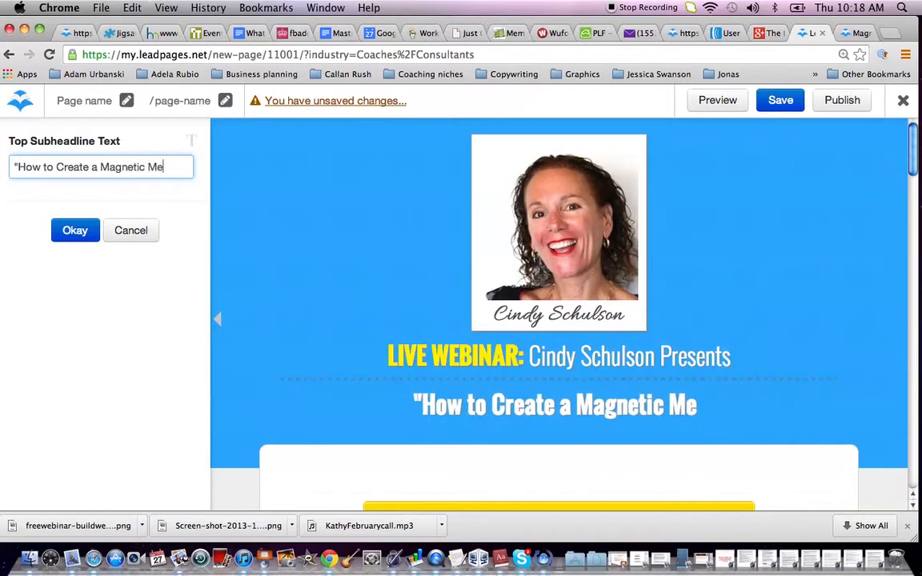
{"action": "type", "text": "ssage\""}
{"action": "left_click", "coordinate": [74, 230]}
Set the yellow register button's text to "Yes! Reserve my spot!"
{"action": "left_click_drag", "start_coordinate": [918, 142], "coordinate": [918, 168]}
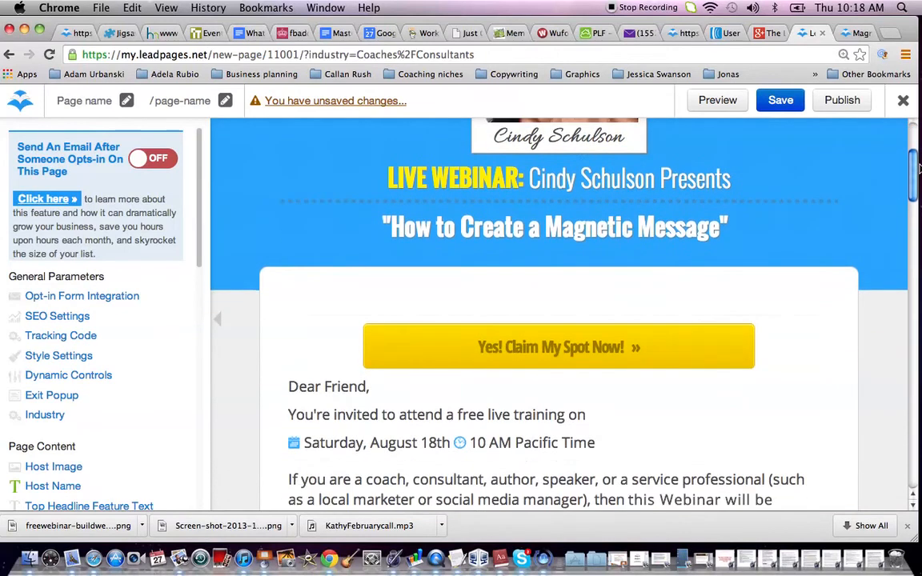
{"action": "left_click", "coordinate": [571, 361]}
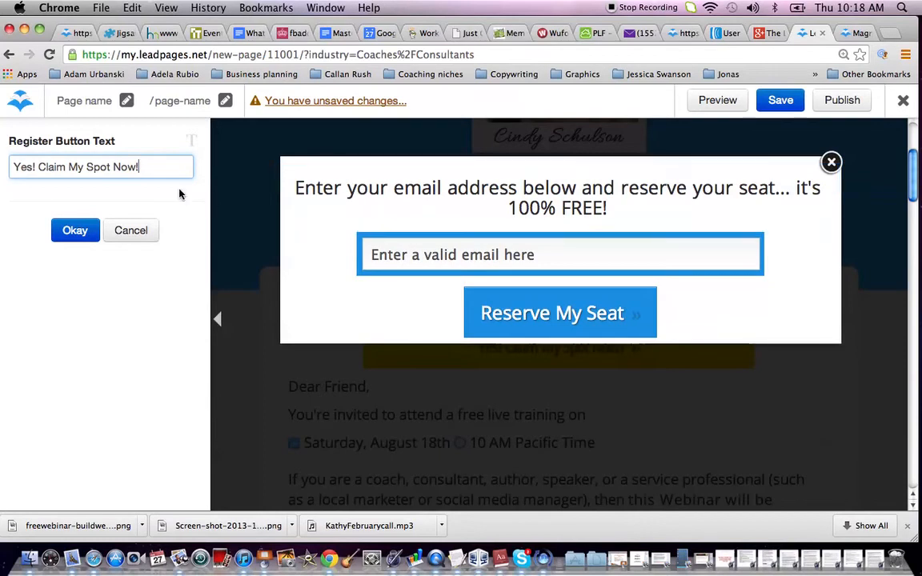
{"action": "left_click_drag", "start_coordinate": [144, 167], "coordinate": [2, 168]}
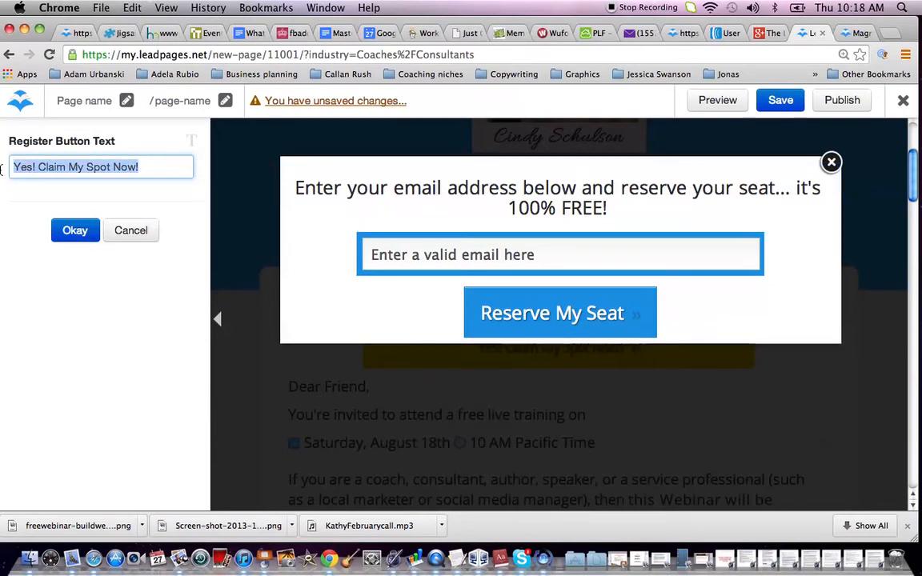
{"action": "type", "text": "Yes! Rs"}
{"action": "type", "text": "serve my s"}
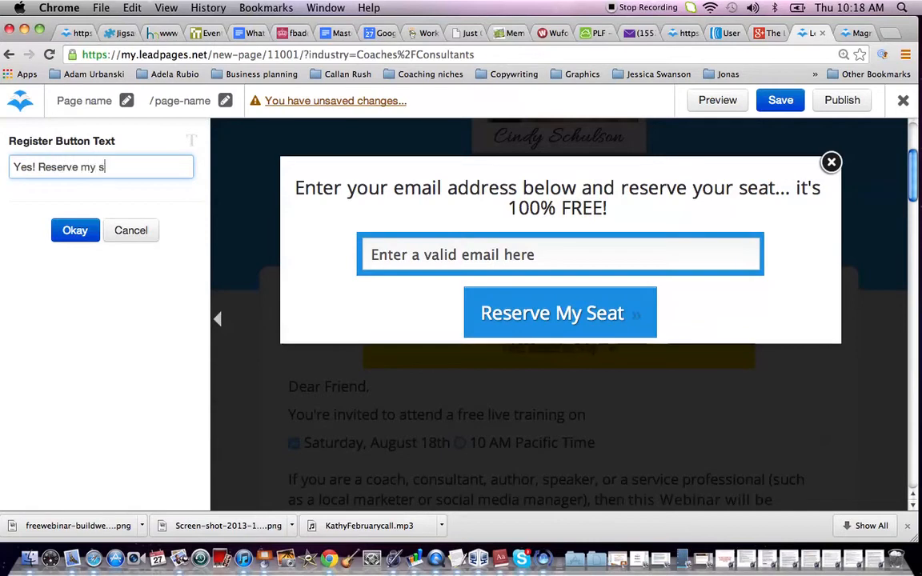
{"action": "type", "text": "e"}
{"action": "key", "text": "BackSpace"}
{"action": "type", "text": "pots!"}
{"action": "left_click", "coordinate": [75, 229]}
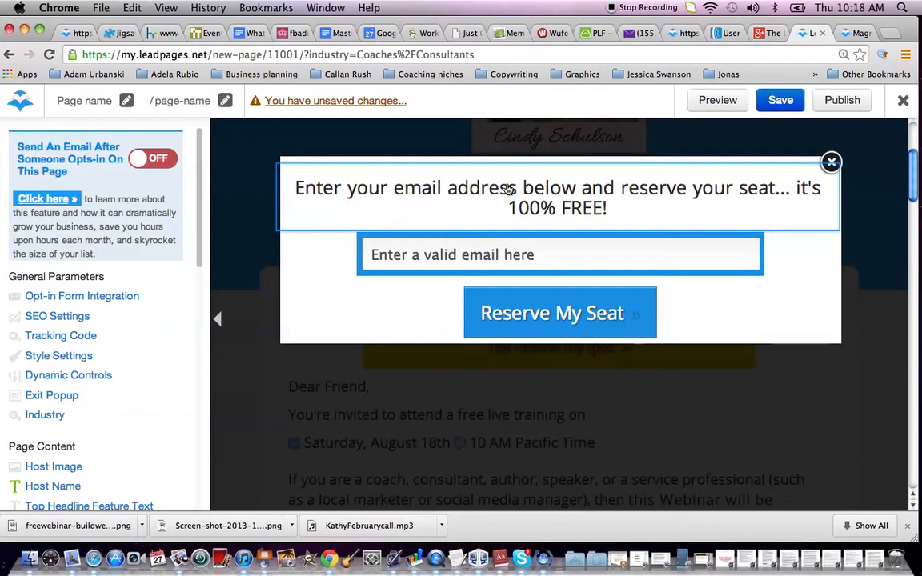
Change the opt-in popup's headline to "Enter your email address and get this free training!" and close the popup
{"action": "left_click", "coordinate": [509, 188]}
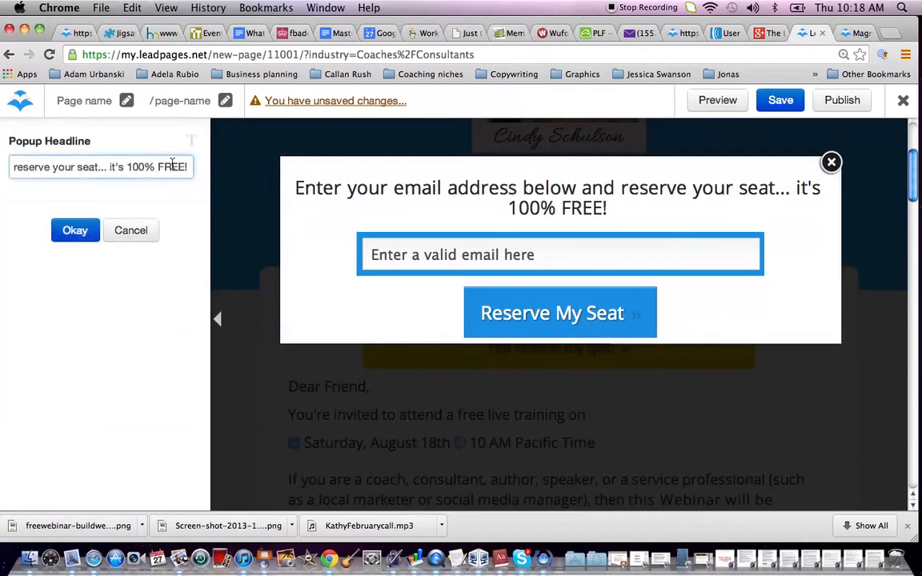
{"action": "left_click_drag", "start_coordinate": [130, 166], "coordinate": [2, 168]}
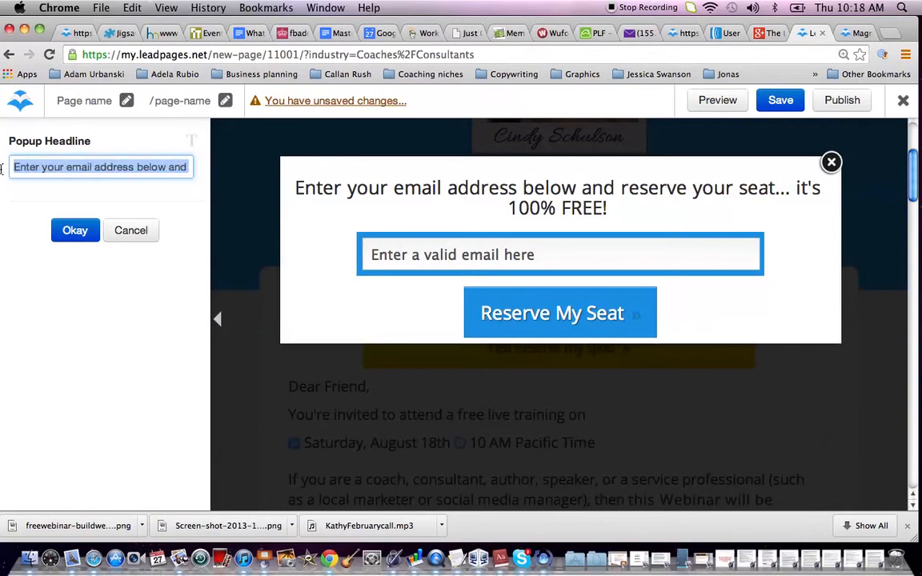
{"action": "type", "text": "Enter your email address and get this t"}
{"action": "type", "text": "ree training"}
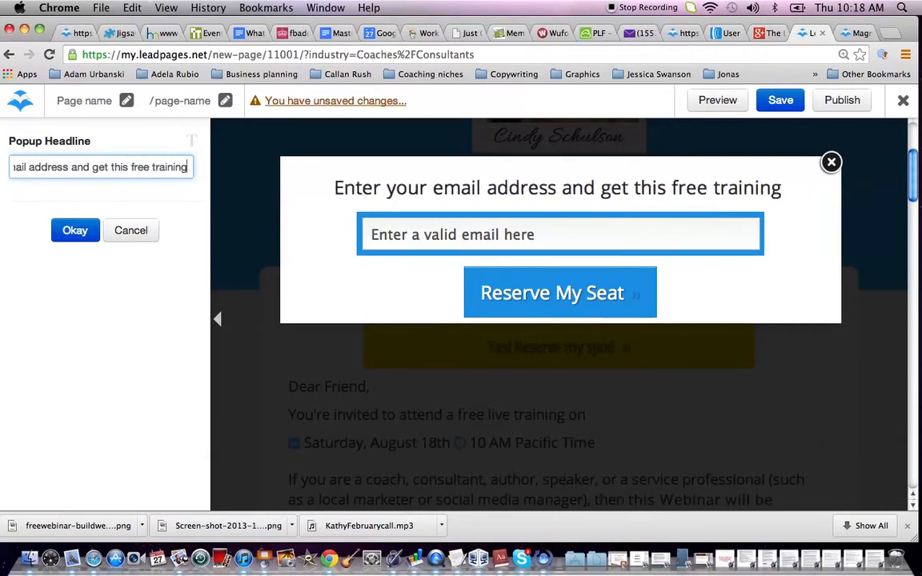
{"action": "type", "text": "!"}
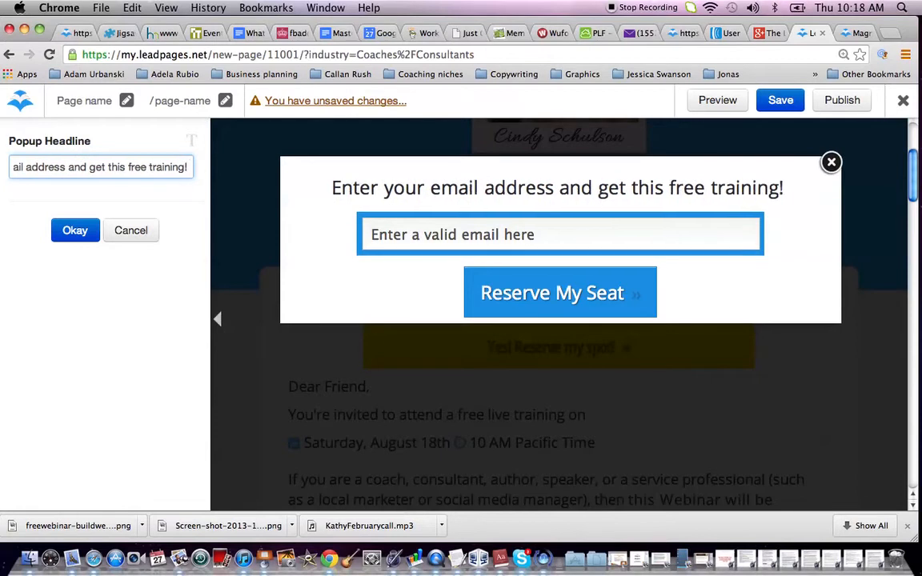
{"action": "left_click", "coordinate": [71, 229]}
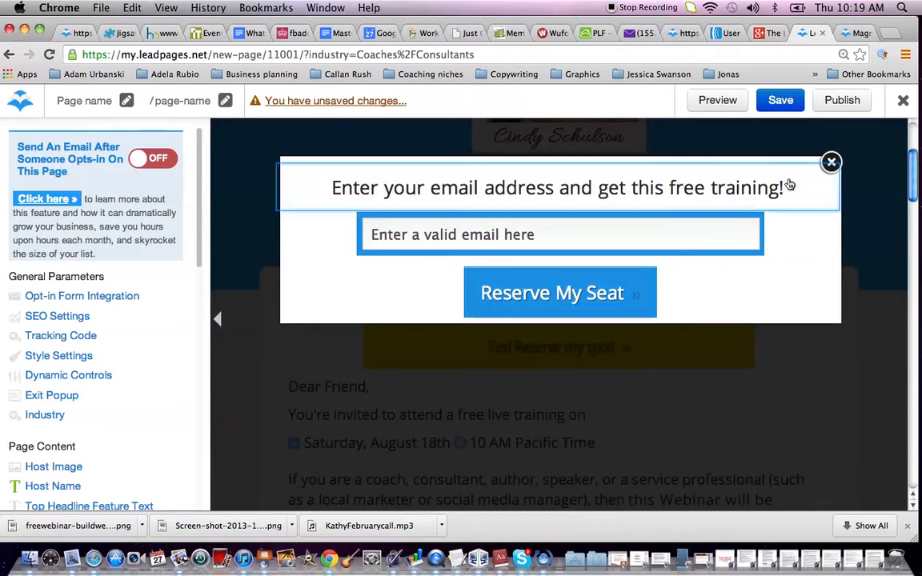
{"action": "left_click", "coordinate": [831, 162]}
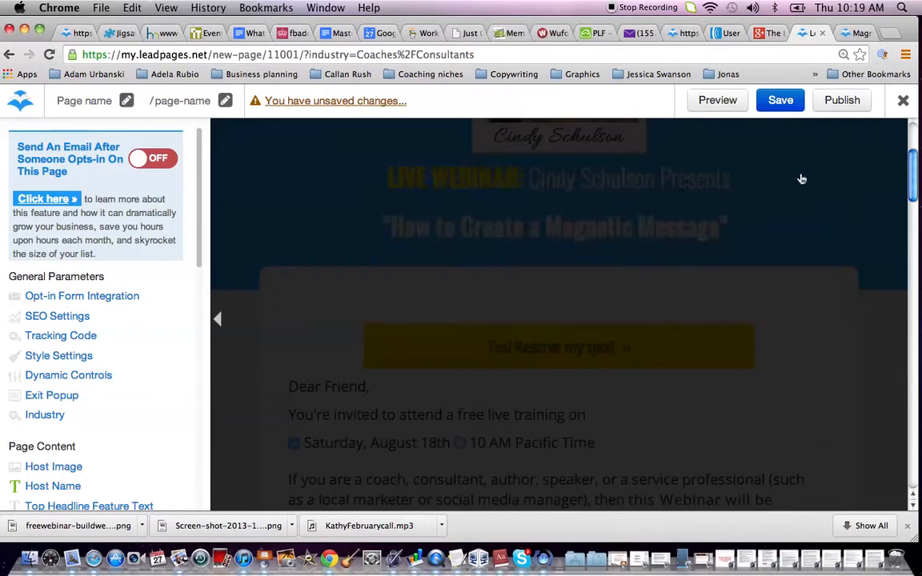
Open the text of the first numbered bullet to view its visibility and formatting options
{"action": "left_click_drag", "start_coordinate": [918, 200], "coordinate": [920, 293]}
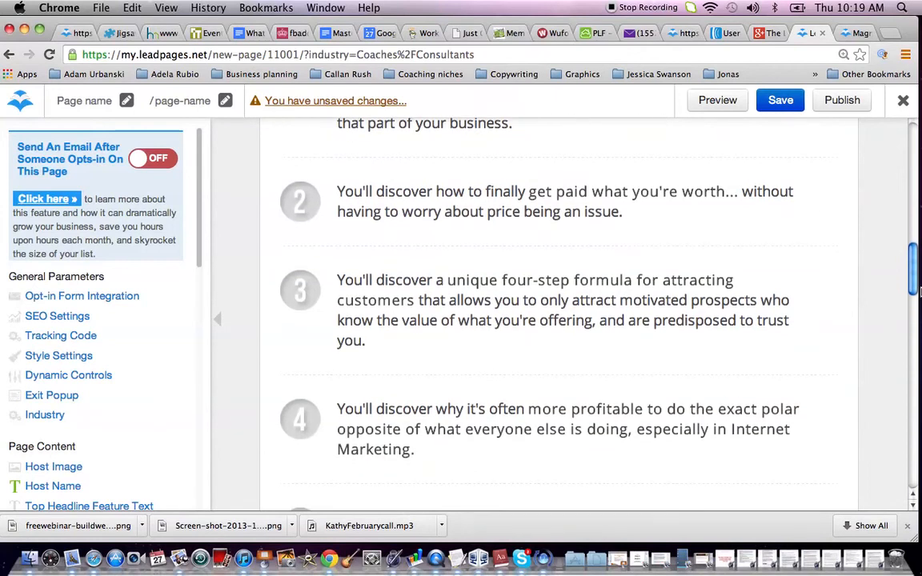
{"action": "left_click_drag", "start_coordinate": [920, 292], "coordinate": [919, 263]}
{"action": "left_click", "coordinate": [446, 335]}
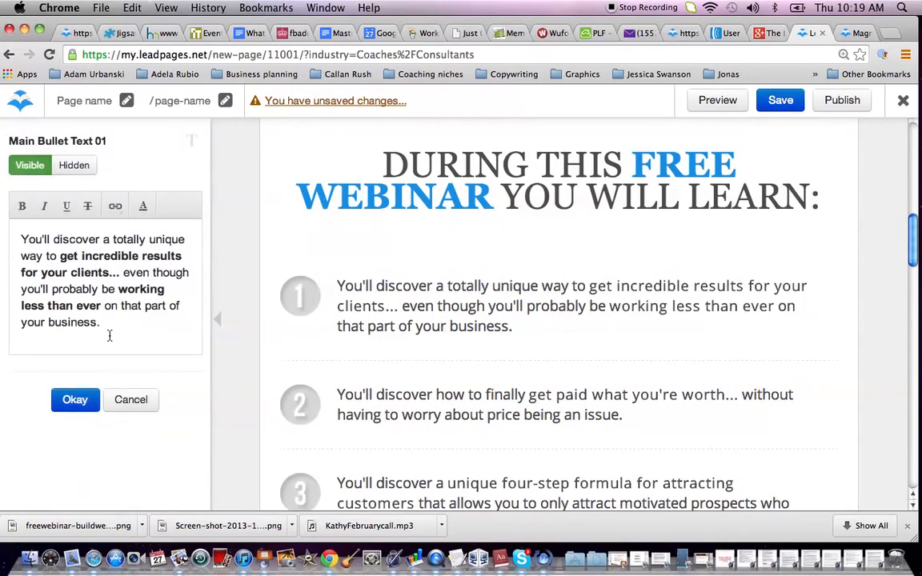
{"action": "left_click", "coordinate": [75, 401]}
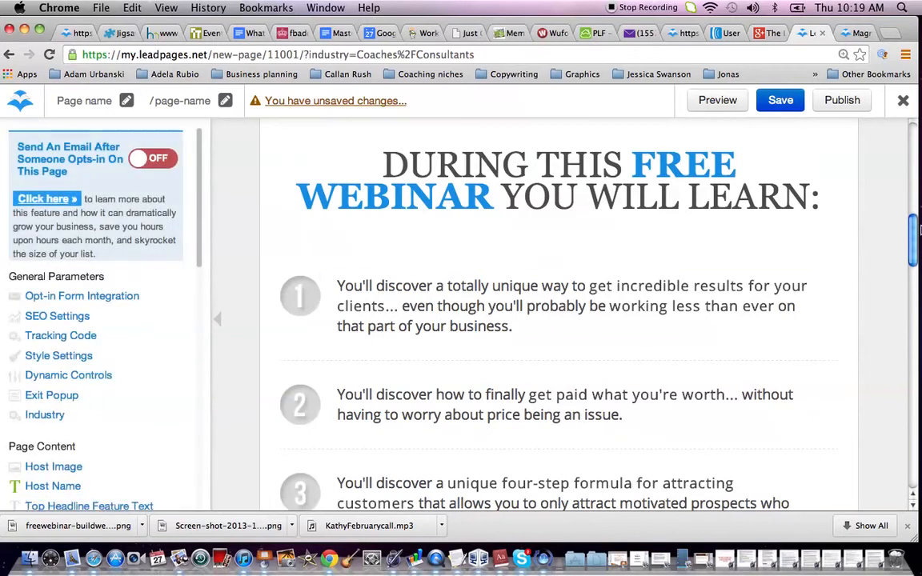
Hide the Comments section below the lower register button
{"action": "left_click_drag", "start_coordinate": [918, 230], "coordinate": [919, 347]}
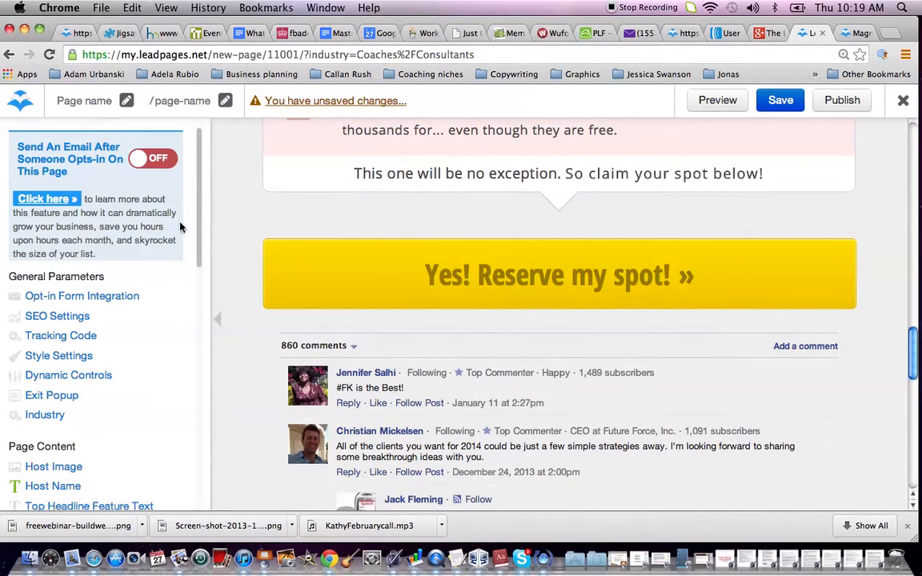
{"action": "left_click_drag", "start_coordinate": [200, 226], "coordinate": [196, 480]}
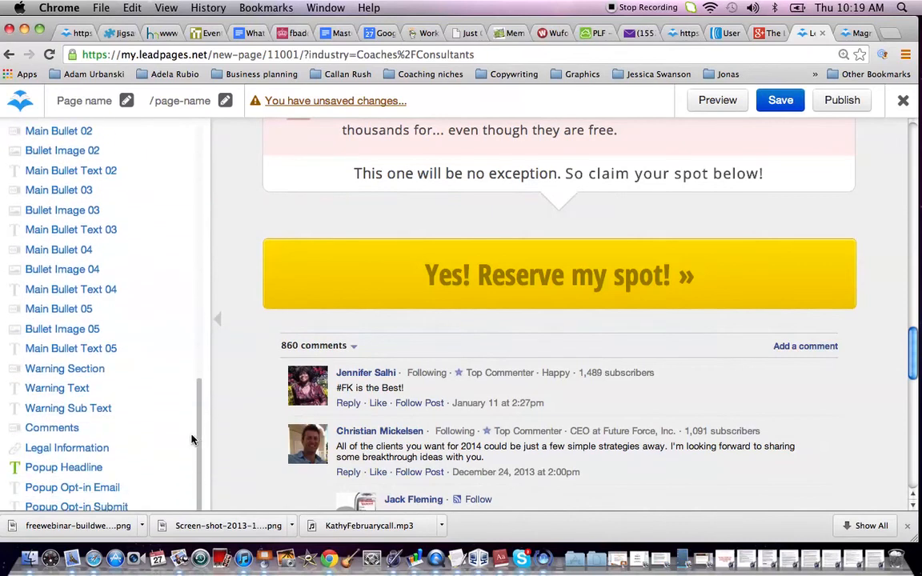
{"action": "left_click", "coordinate": [52, 428]}
{"action": "left_click", "coordinate": [71, 169]}
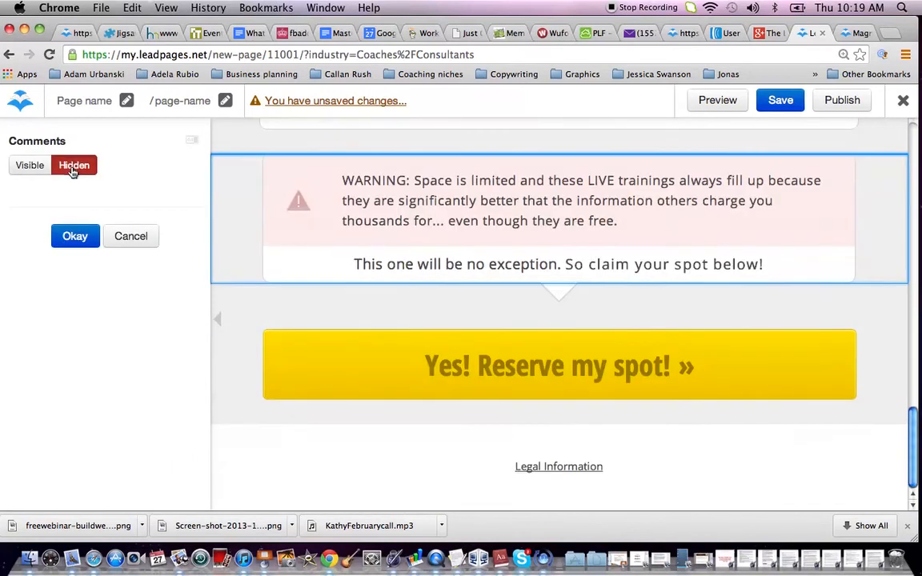
{"action": "left_click", "coordinate": [73, 236]}
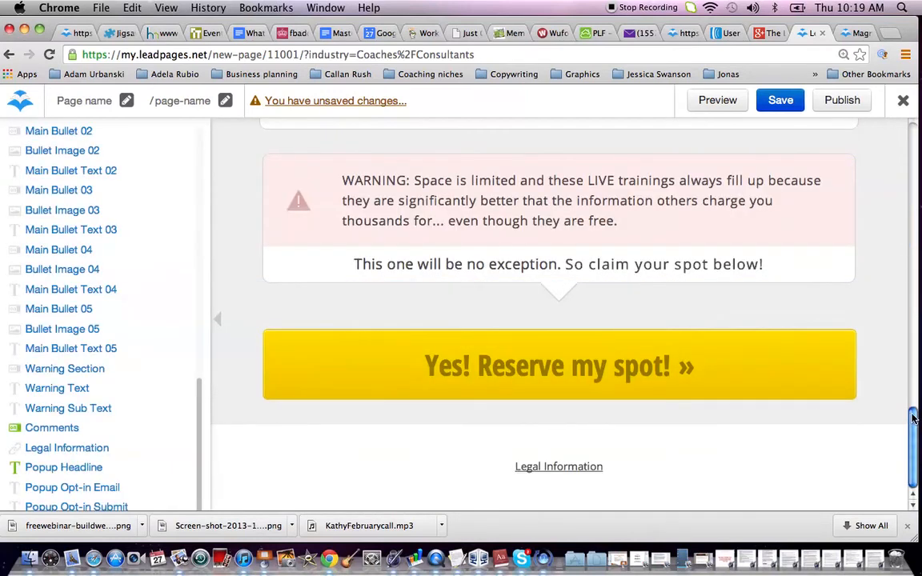
Set the Stripe colour behind the host photo and headlines to #ea802e in the style settings
{"action": "left_click_drag", "start_coordinate": [911, 422], "coordinate": [919, 118]}
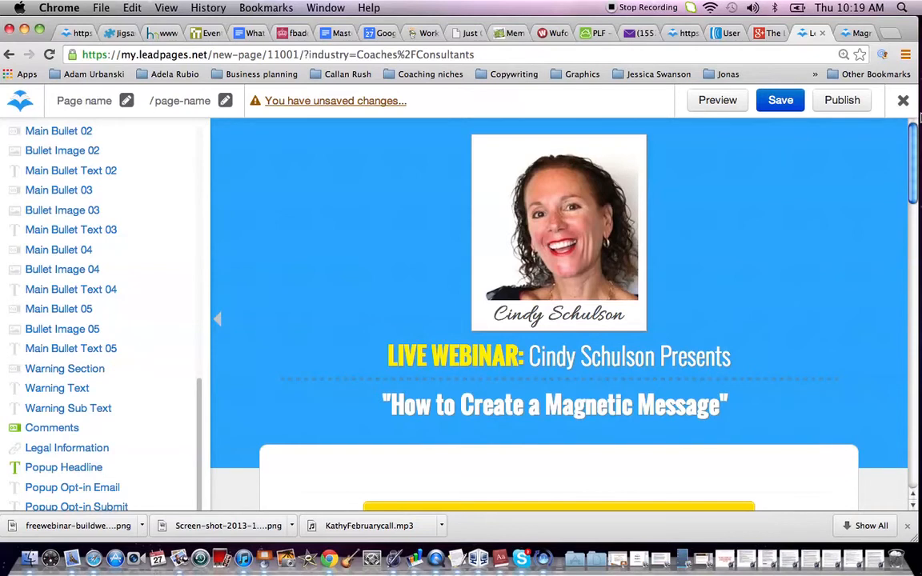
{"action": "left_click_drag", "start_coordinate": [200, 470], "coordinate": [192, 188]}
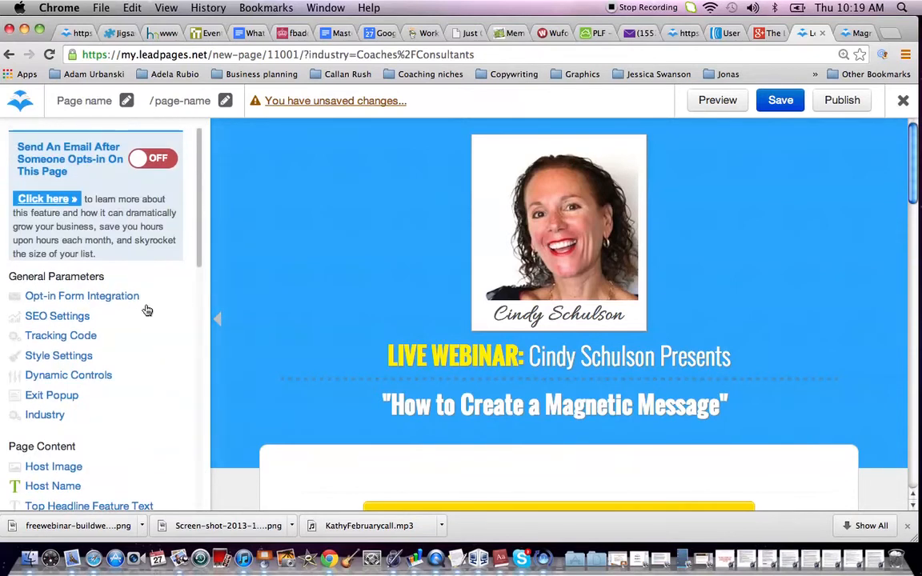
{"action": "left_click", "coordinate": [72, 359]}
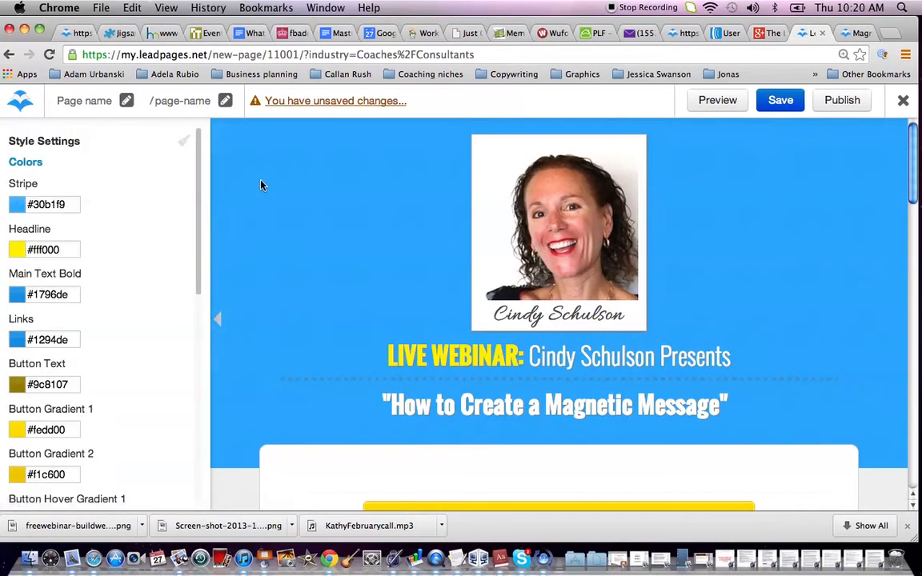
{"action": "left_click", "coordinate": [37, 205]}
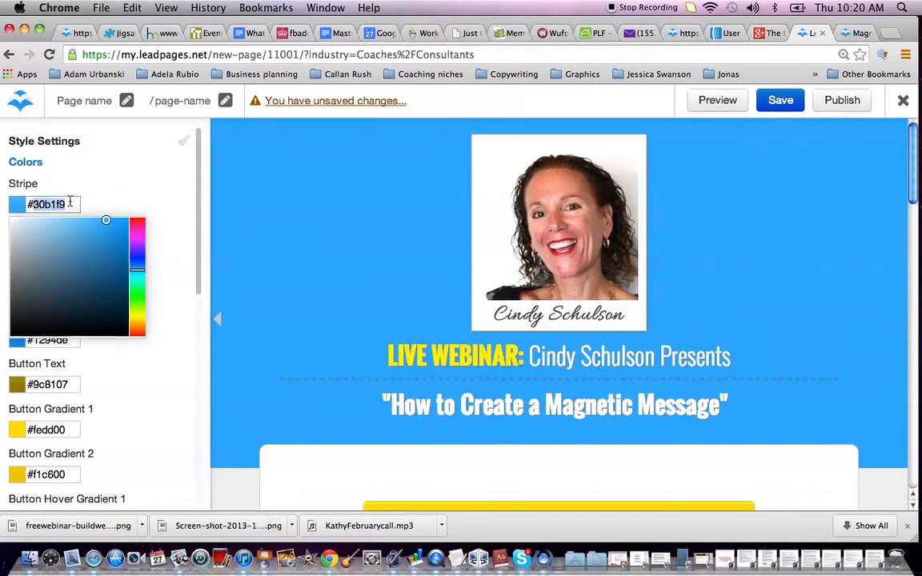
{"action": "type", "text": "#ea802e"}
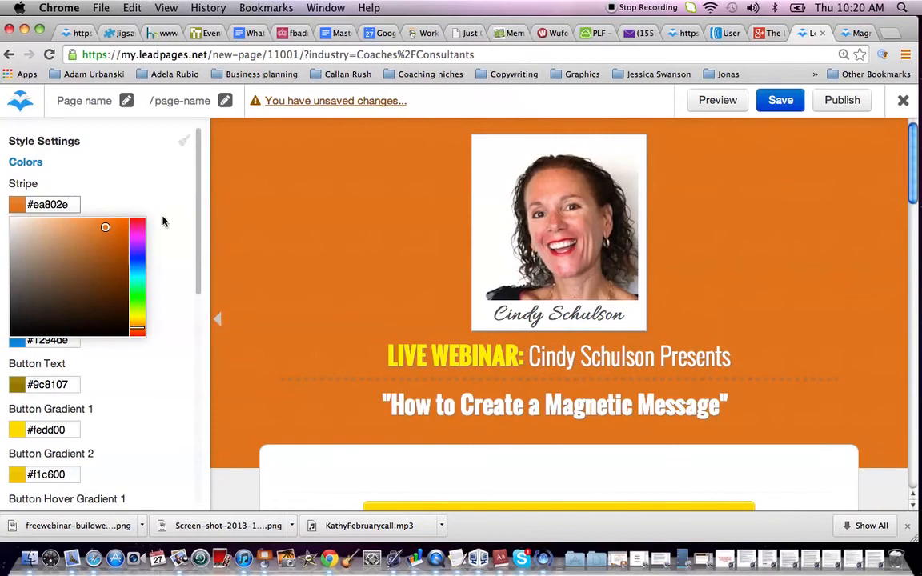
{"action": "left_click", "coordinate": [193, 232]}
Change the Main Text Bold colour to red #e0162e and apply the style settings
{"action": "left_click_drag", "start_coordinate": [917, 168], "coordinate": [918, 264]}
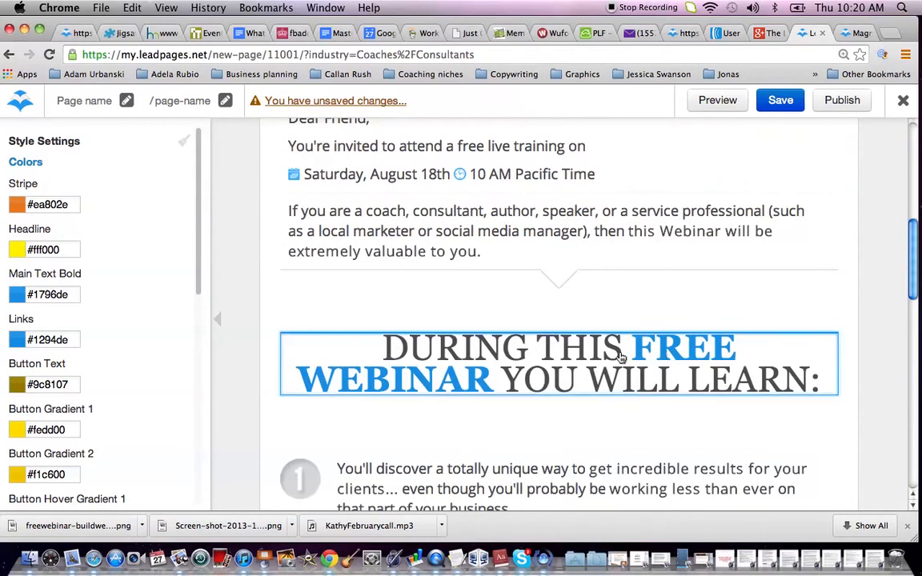
{"action": "left_click", "coordinate": [47, 295]}
{"action": "left_click_drag", "start_coordinate": [137, 361], "coordinate": [137, 311]}
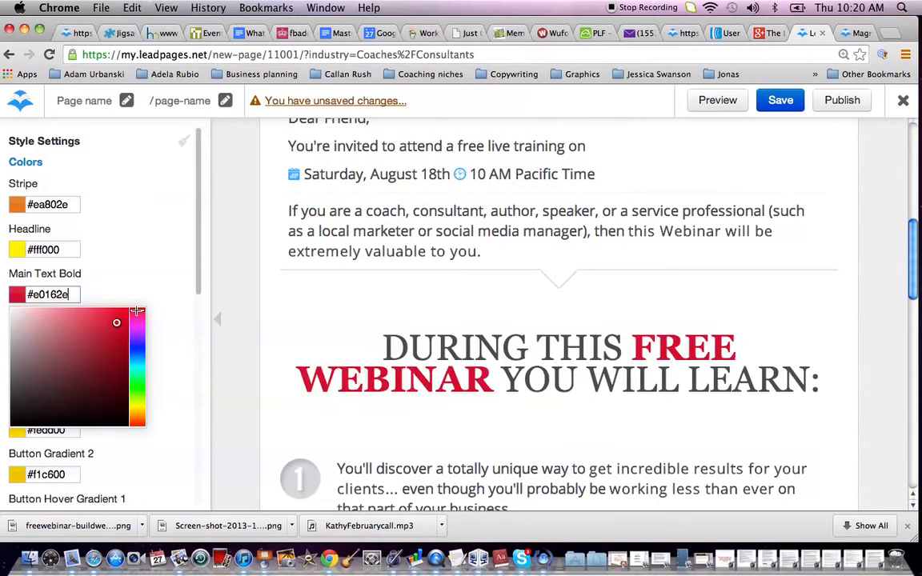
{"action": "left_click", "coordinate": [450, 311]}
{"action": "left_click_drag", "start_coordinate": [915, 238], "coordinate": [915, 380]}
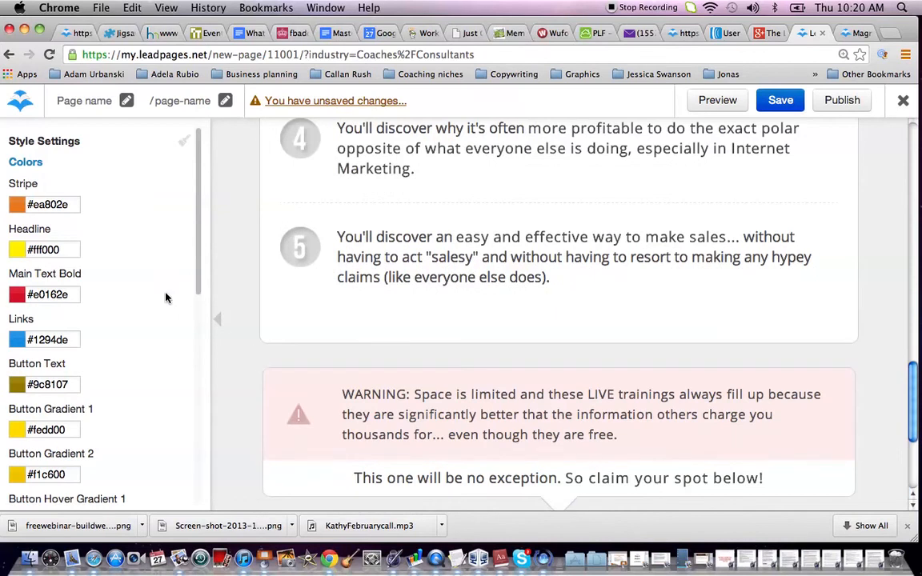
{"action": "left_click_drag", "start_coordinate": [200, 274], "coordinate": [195, 483]}
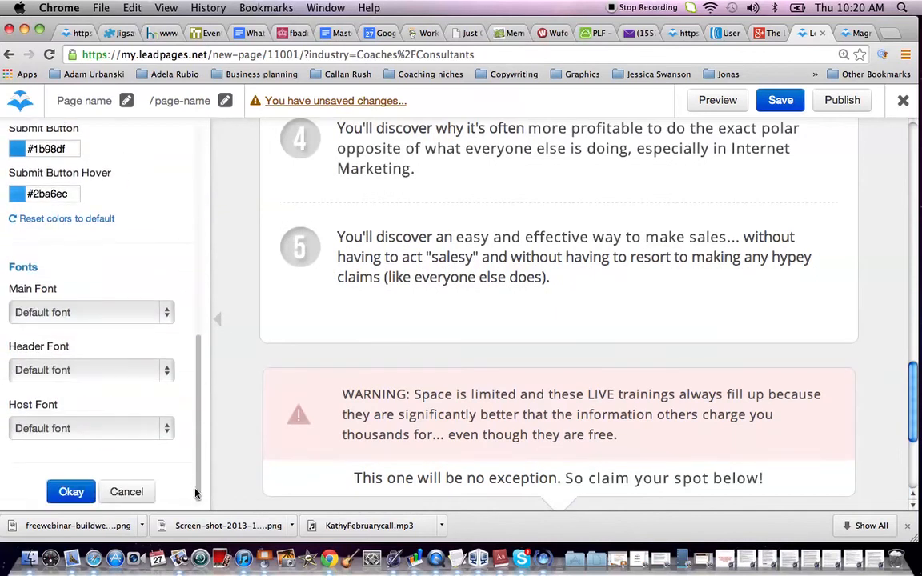
{"action": "left_click", "coordinate": [71, 491]}
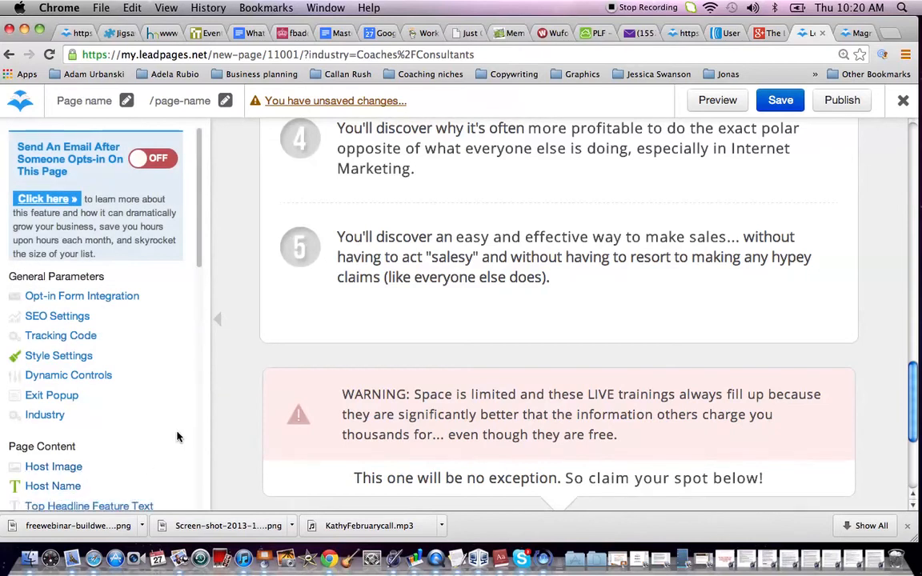
Connect the opt-in form to AWeber's My Web Form under the magnetmessagelv list, with the first name field enabled
{"action": "left_click", "coordinate": [70, 298]}
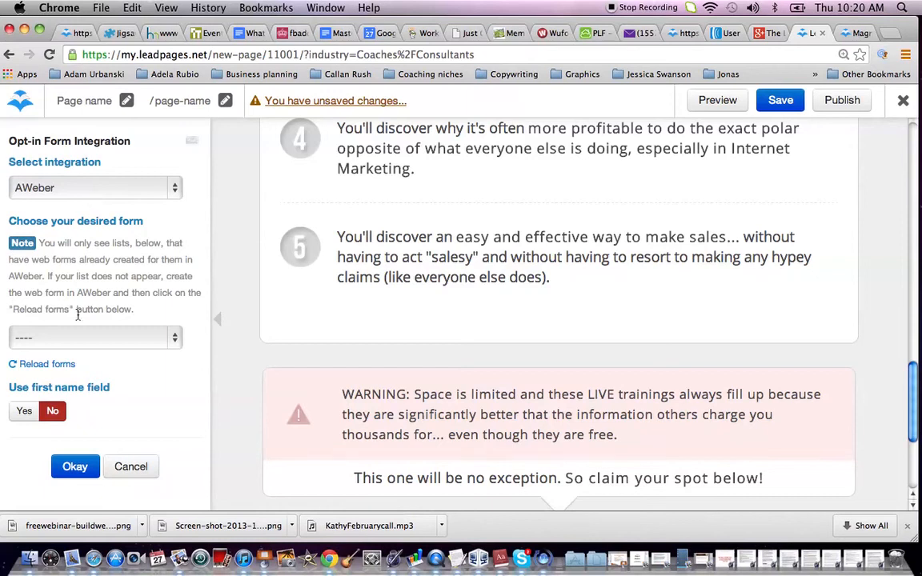
{"action": "left_click", "coordinate": [79, 343]}
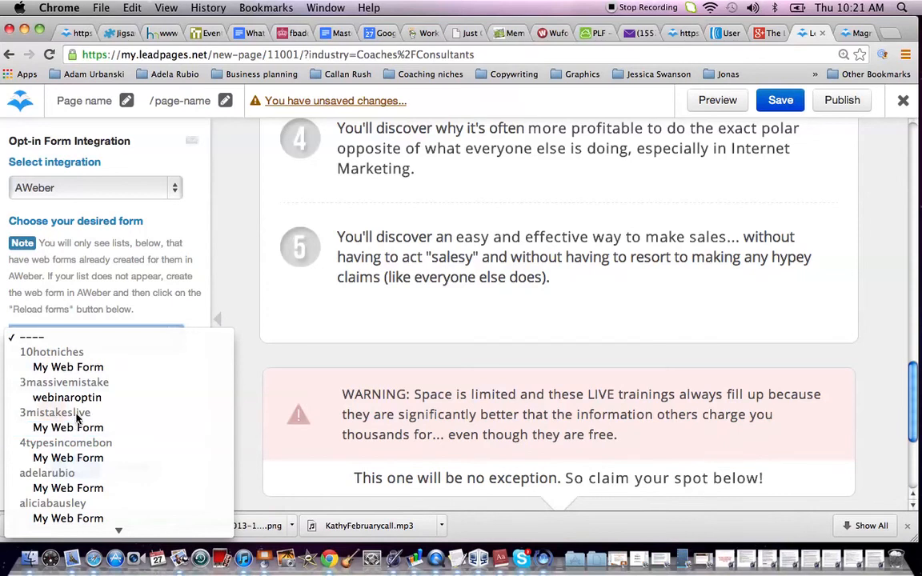
{"action": "mouse_move", "coordinate": [118, 531]}
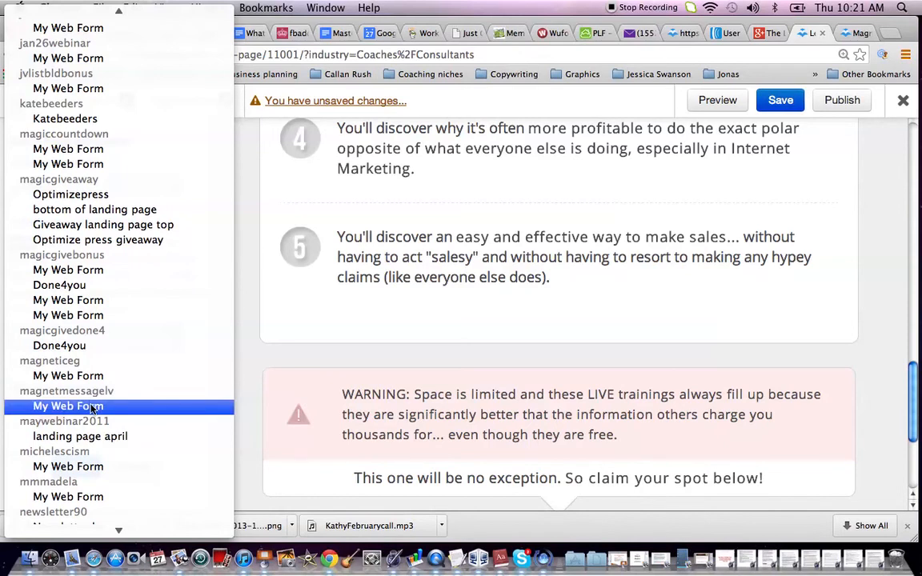
{"action": "left_click", "coordinate": [92, 407]}
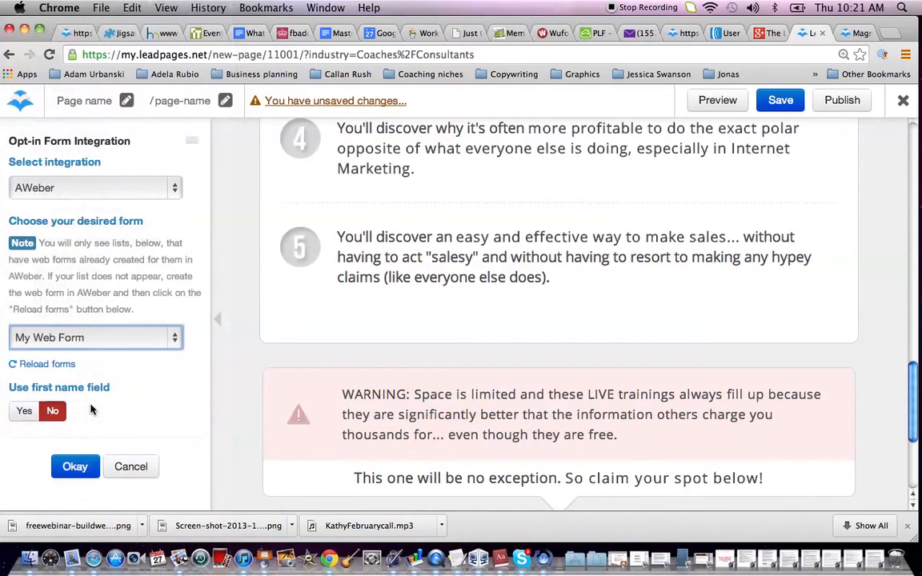
{"action": "left_click", "coordinate": [25, 412]}
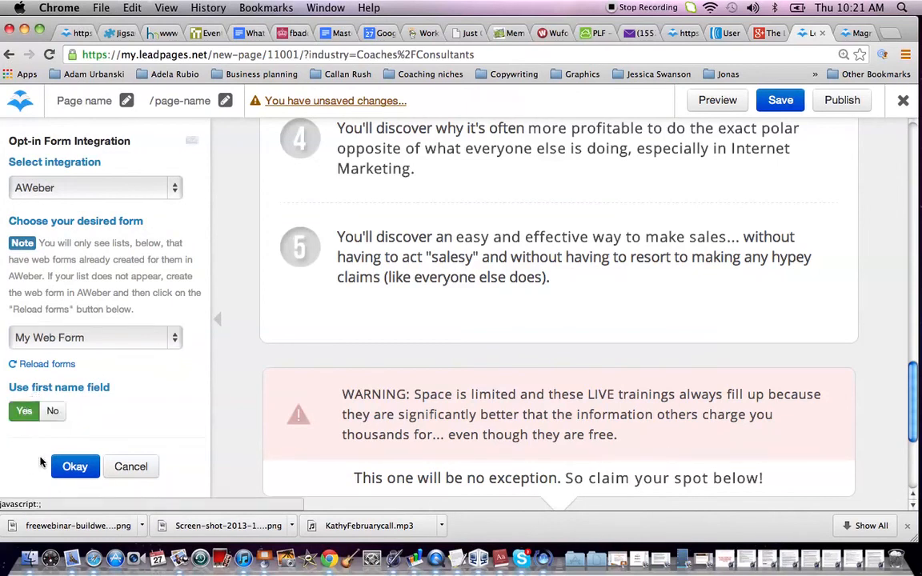
{"action": "left_click", "coordinate": [75, 465]}
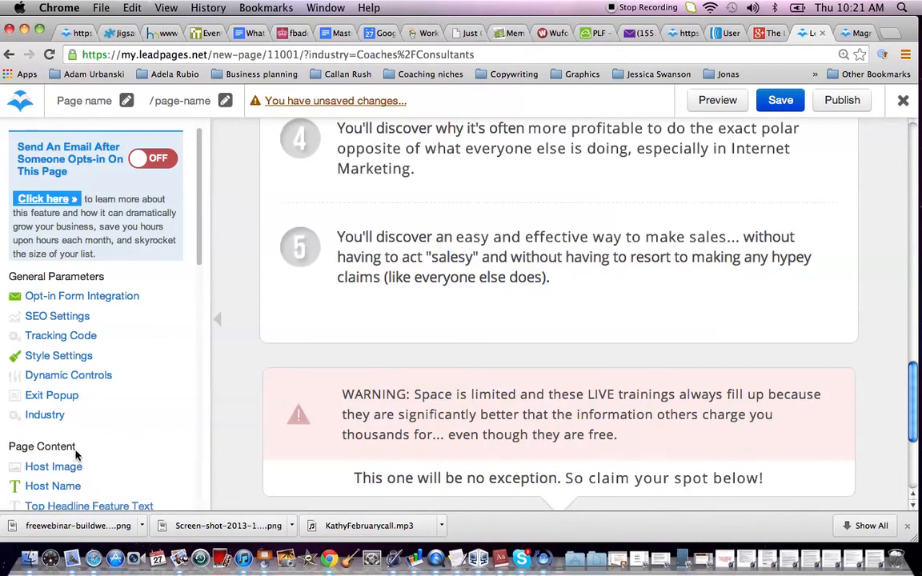
Name the page "cindytest3" and save it
{"action": "left_click", "coordinate": [126, 102]}
{"action": "type", "text": "cindytest"}
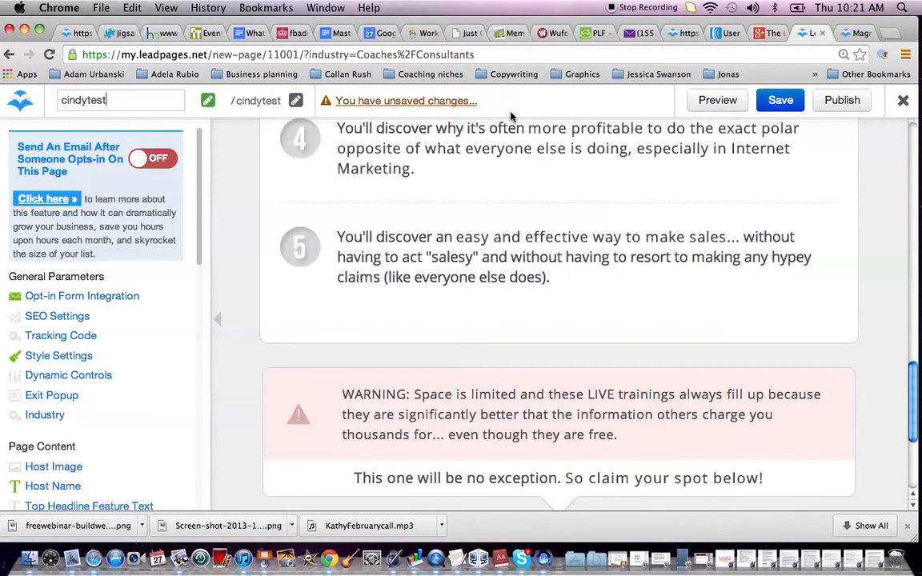
{"action": "left_click", "coordinate": [764, 103]}
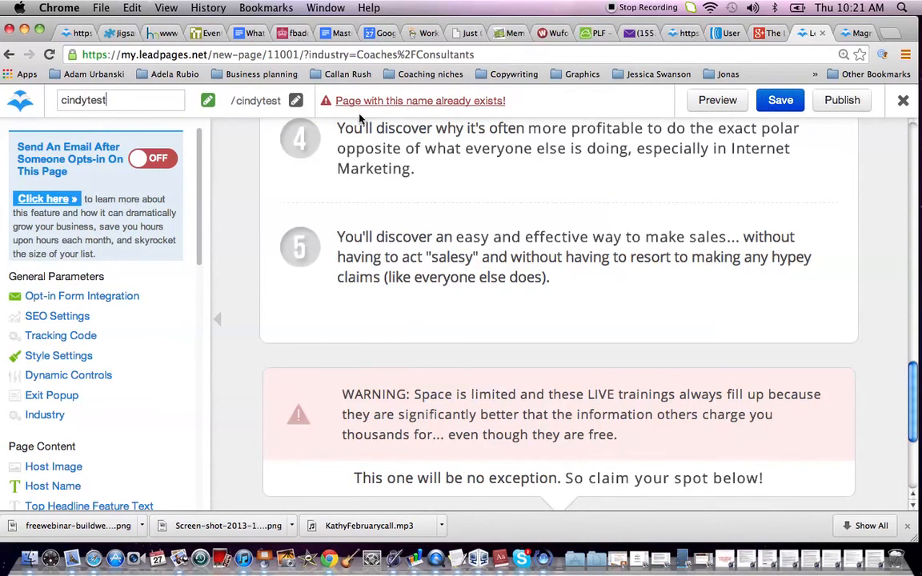
{"action": "left_click", "coordinate": [140, 106]}
{"action": "type", "text": "3"}
{"action": "left_click", "coordinate": [780, 100]}
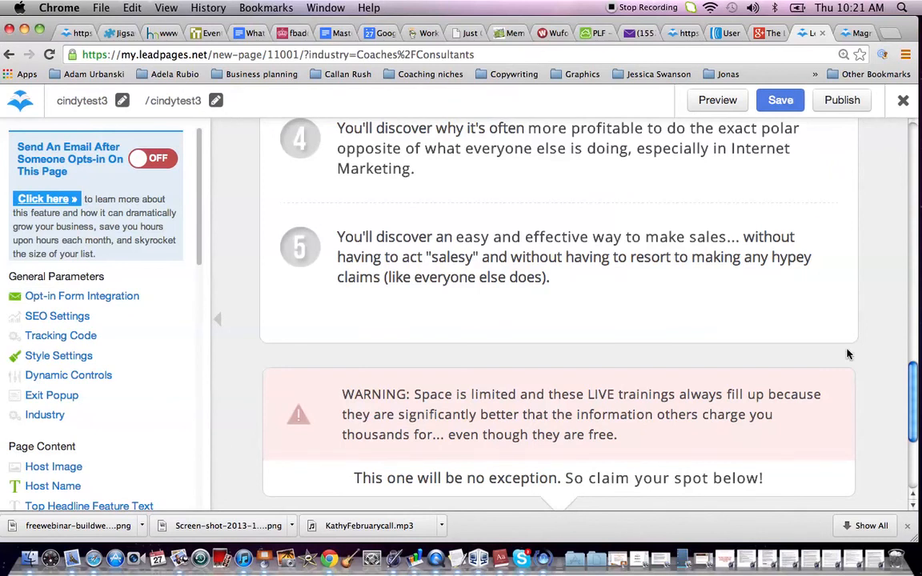
Publish the page through LeadPages hosting and open the live page to check its header and layout
{"action": "scroll", "coordinate": [918, 336], "scroll_direction": "up", "scroll_amount": 3}
{"action": "left_click_drag", "start_coordinate": [918, 336], "coordinate": [920, 108]}
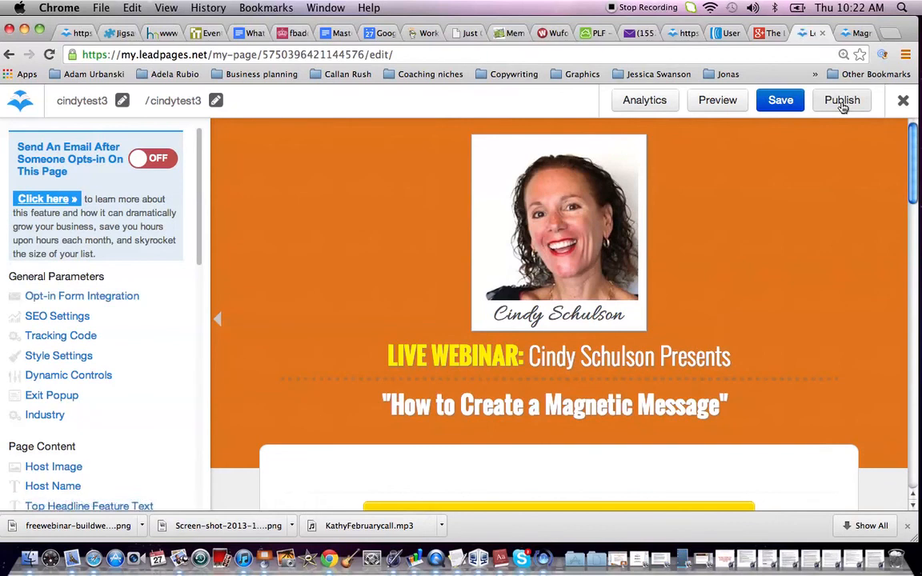
{"action": "left_click", "coordinate": [842, 102]}
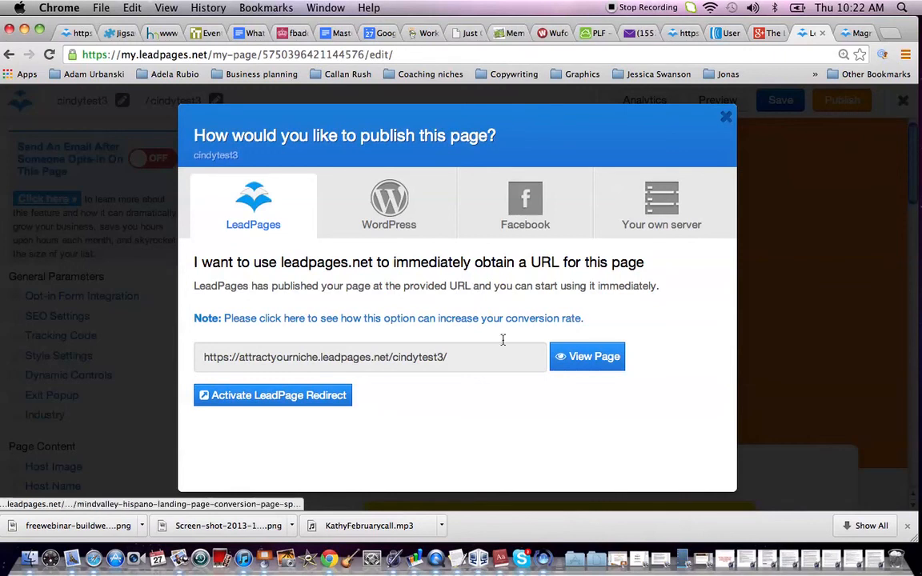
{"action": "left_click", "coordinate": [607, 361]}
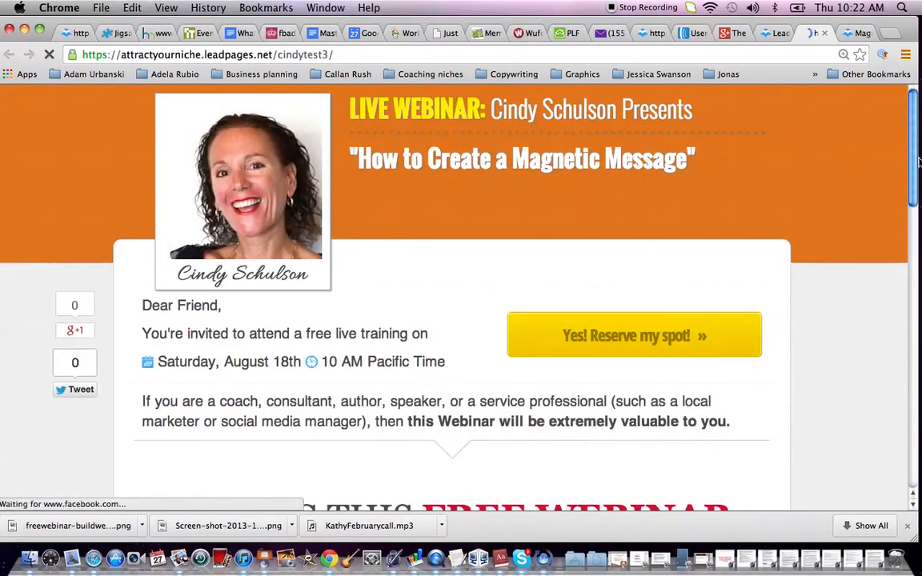
{"action": "left_click", "coordinate": [920, 162]}
{"action": "left_click", "coordinate": [914, 162]}
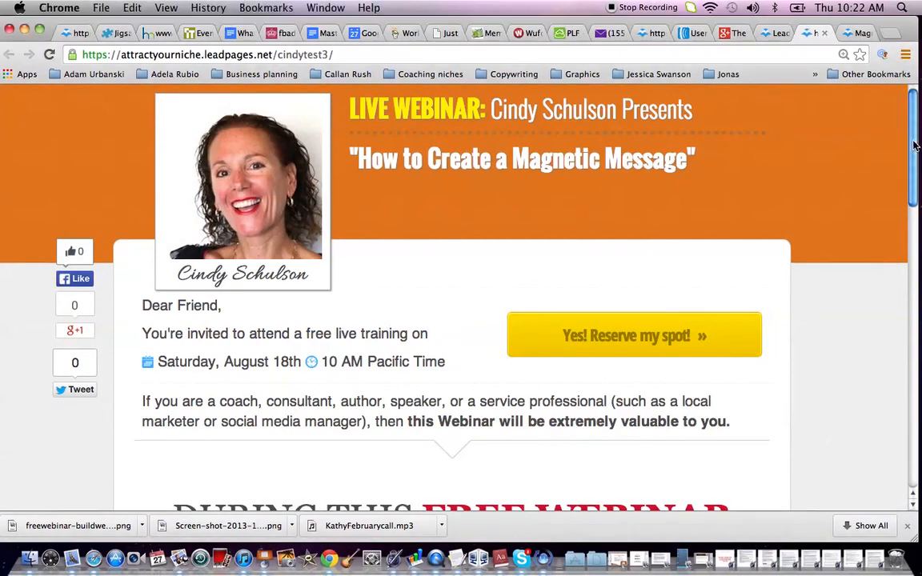
{"action": "mouse_move", "coordinate": [914, 162]}
{"action": "left_mouse_down"}
{"action": "mouse_move", "coordinate": [913, 448]}
{"action": "mouse_move", "coordinate": [919, 151]}
{"action": "left_mouse_up"}
{"action": "left_click_drag", "start_coordinate": [917, 151], "coordinate": [918, 113]}
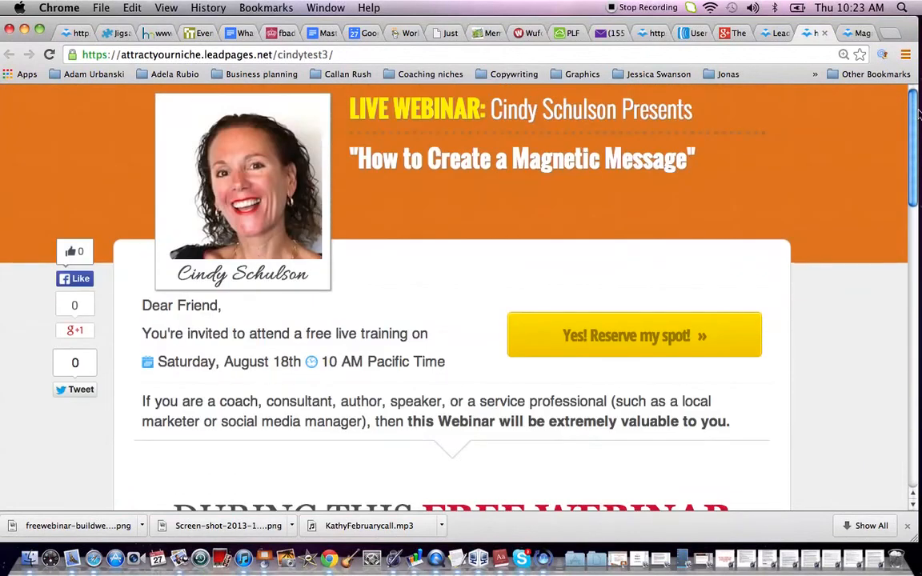